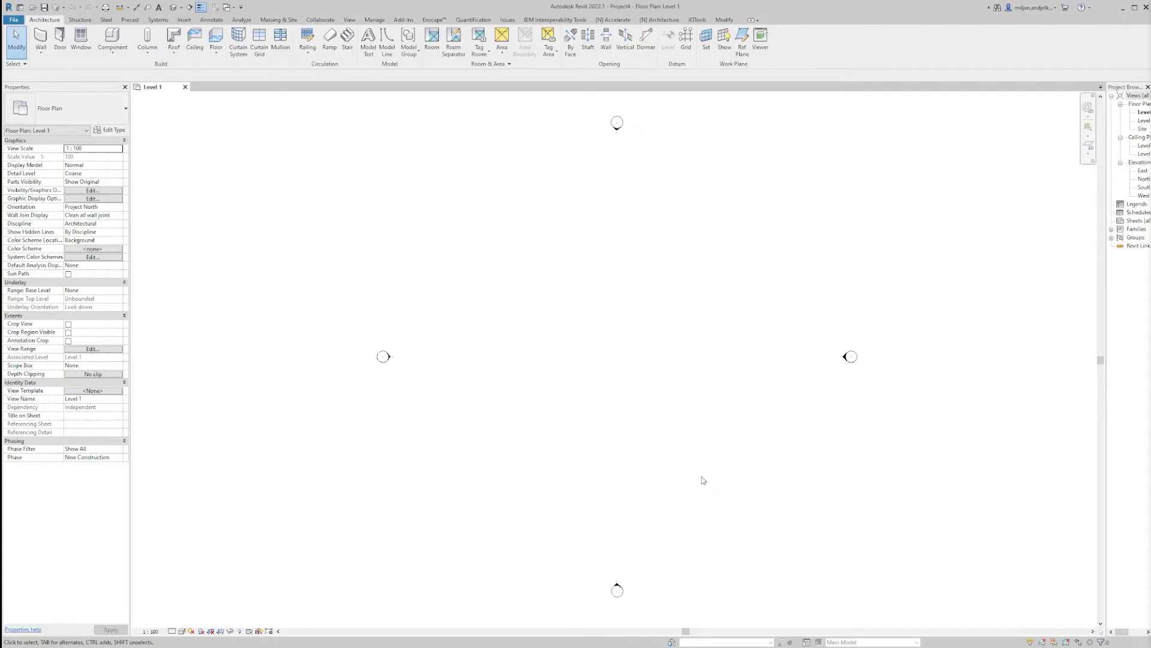
Create a new family from the English Metric Curtain Wall Panel.rft template and frame its Ref. Level plan.
left_click(18, 21)
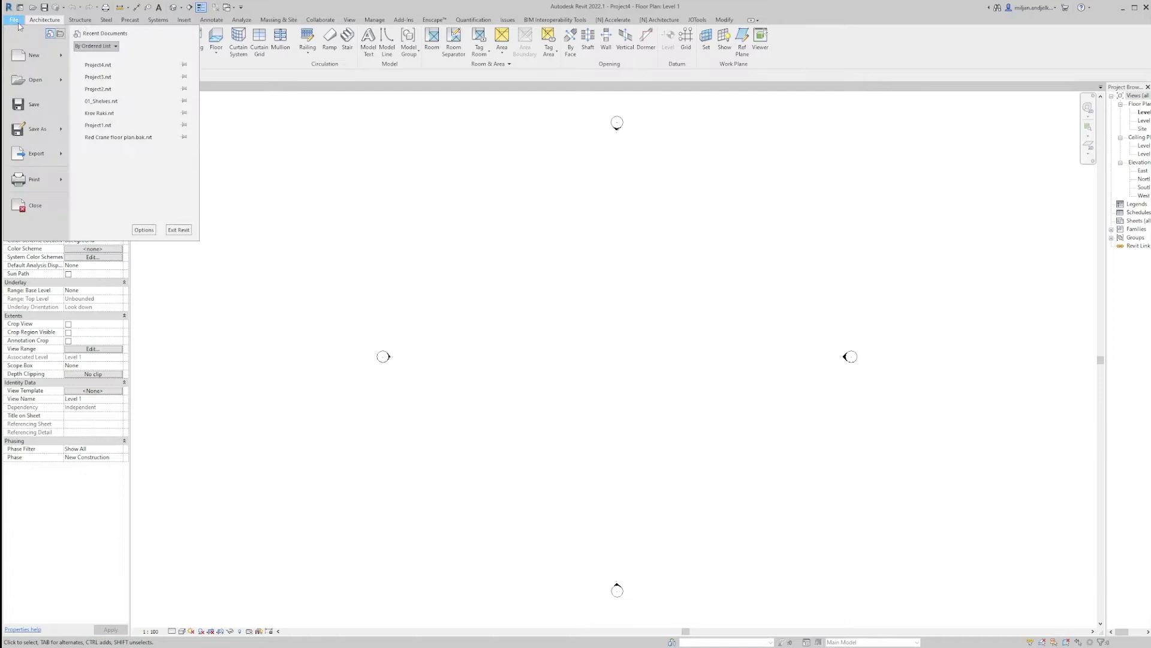
mouse_move(57, 57)
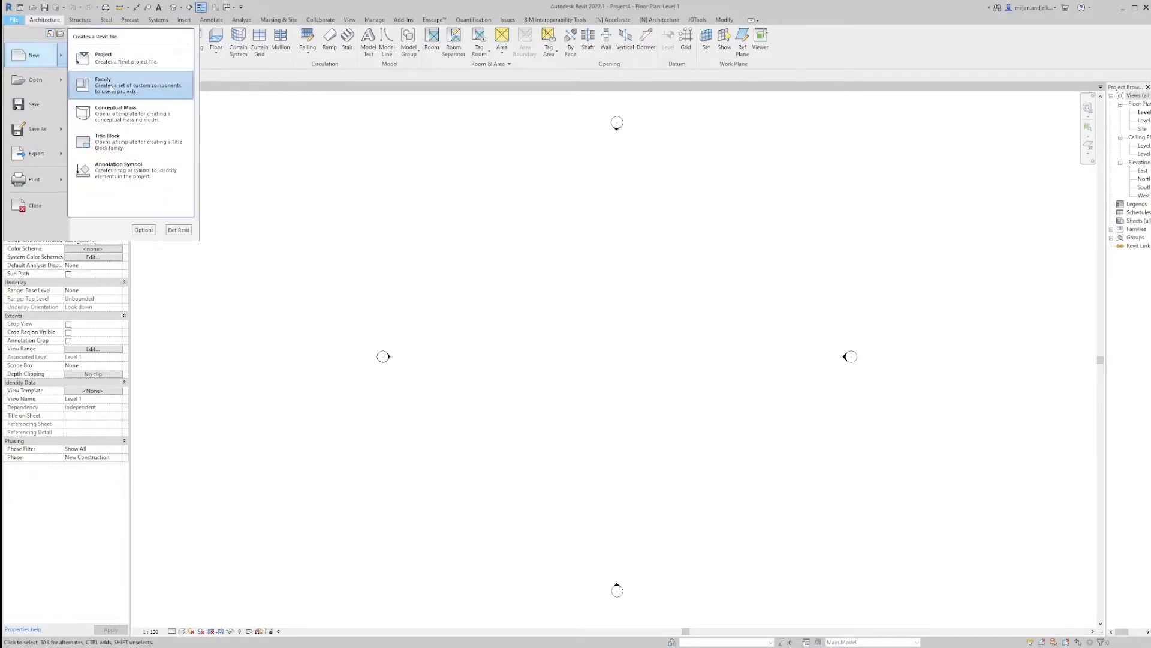
left_click(111, 89)
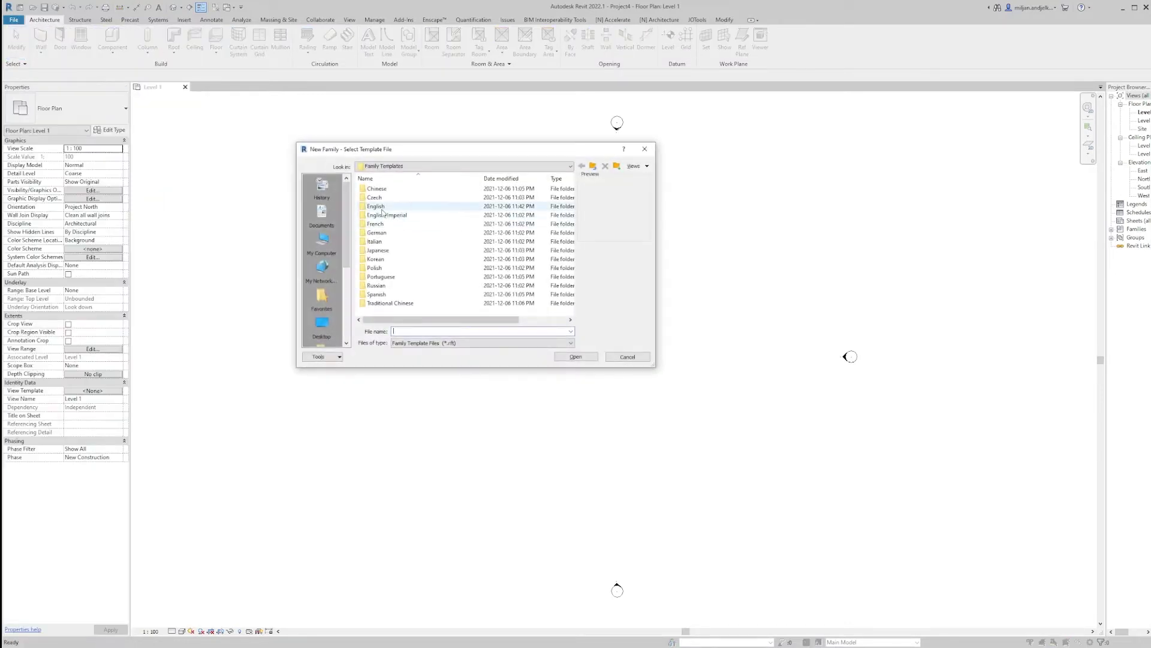
double_click(377, 206)
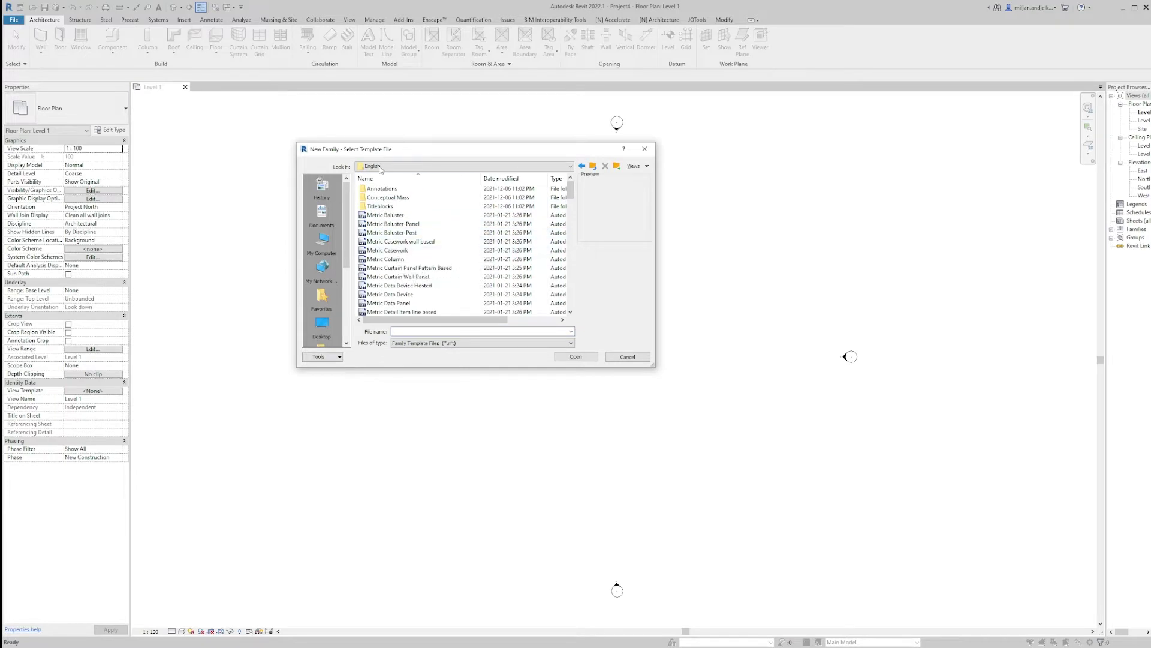
left_click_drag(364, 154, 337, 125)
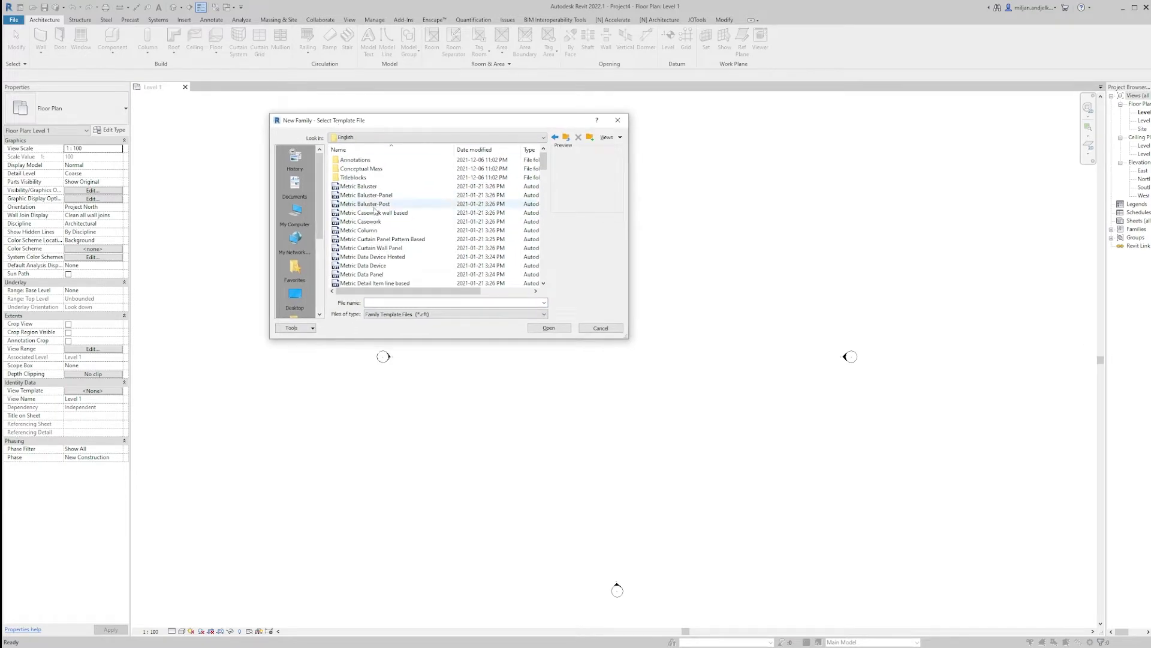
left_click(372, 248)
left_click(549, 328)
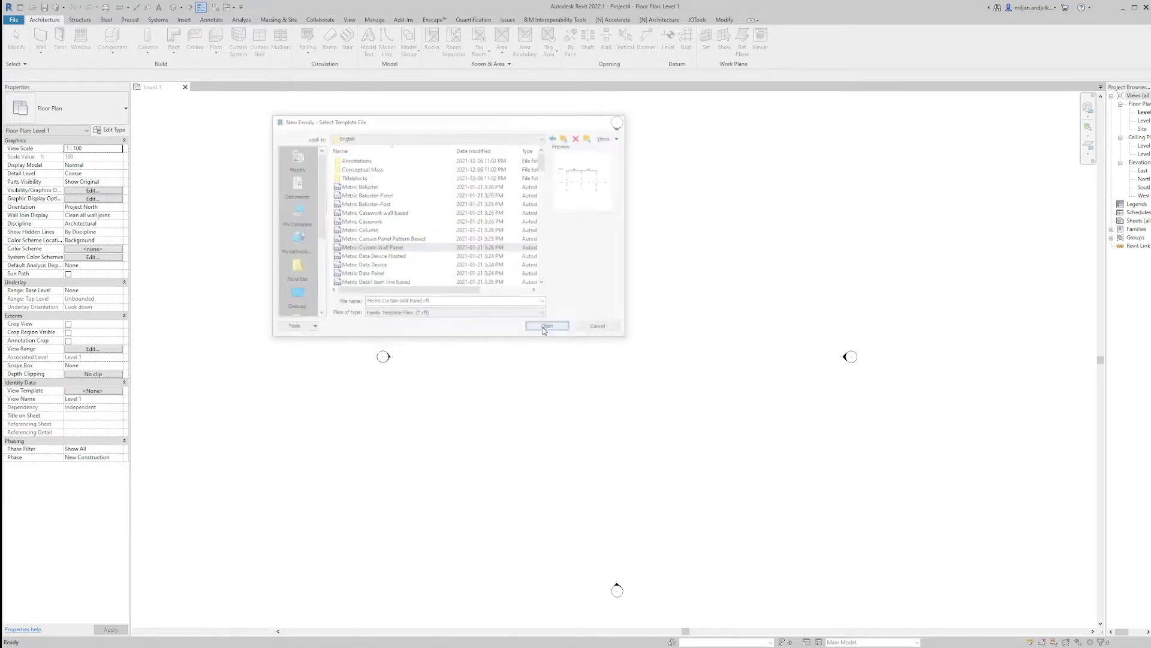
mouse_move(520, 318)
middle_mouse_down()
mouse_move(450, 290)
mouse_move(504, 303)
mouse_move(524, 286)
middle_mouse_up()
scroll(502, 313, "down", 1)
middle_click_drag(484, 378, 486, 394)
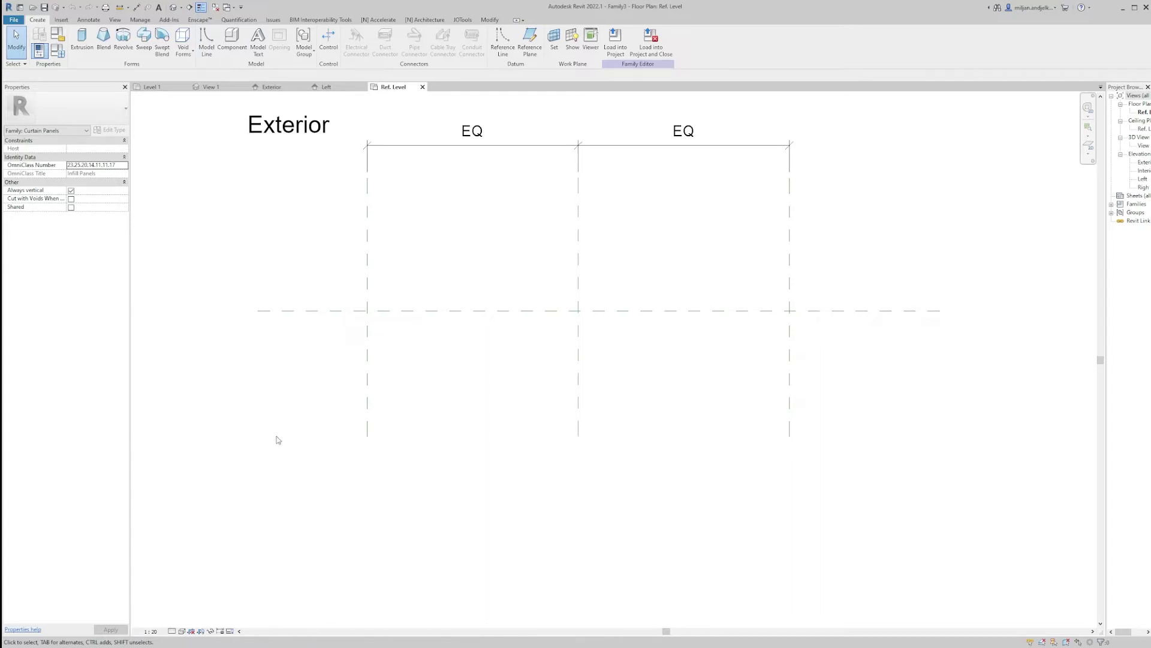
Draw a horizontal reference plane below the centre line with RP and name it 01.
key("r")
key("p")
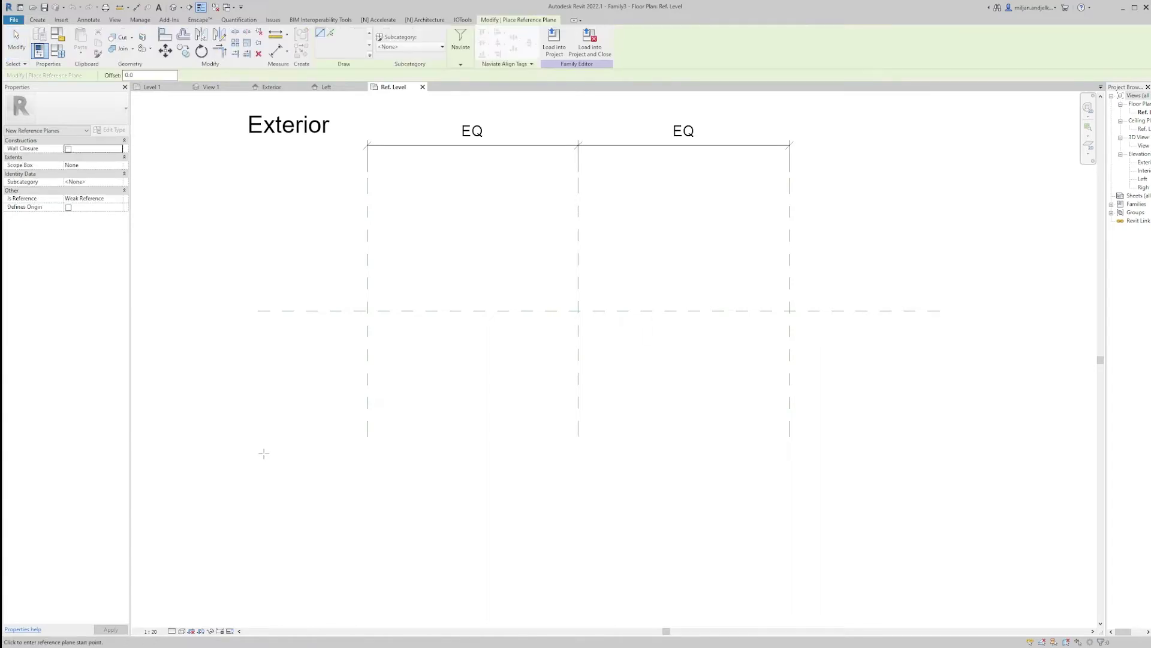
left_click(264, 453)
left_click(962, 453)
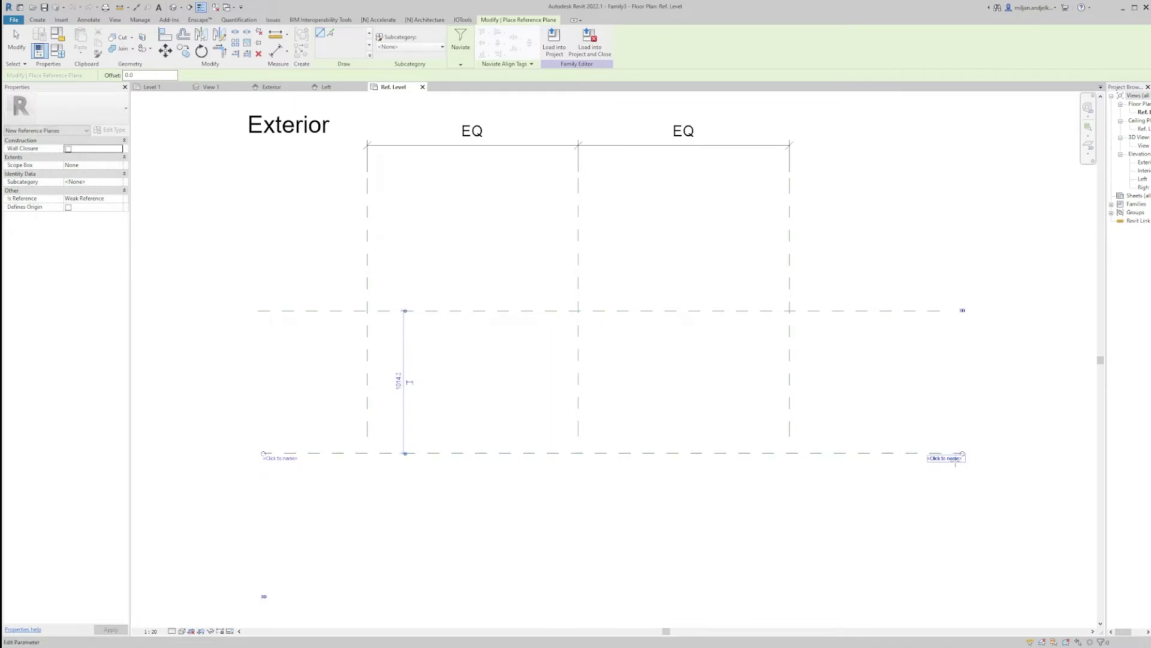
left_click(954, 459)
type("01")
key("Return")
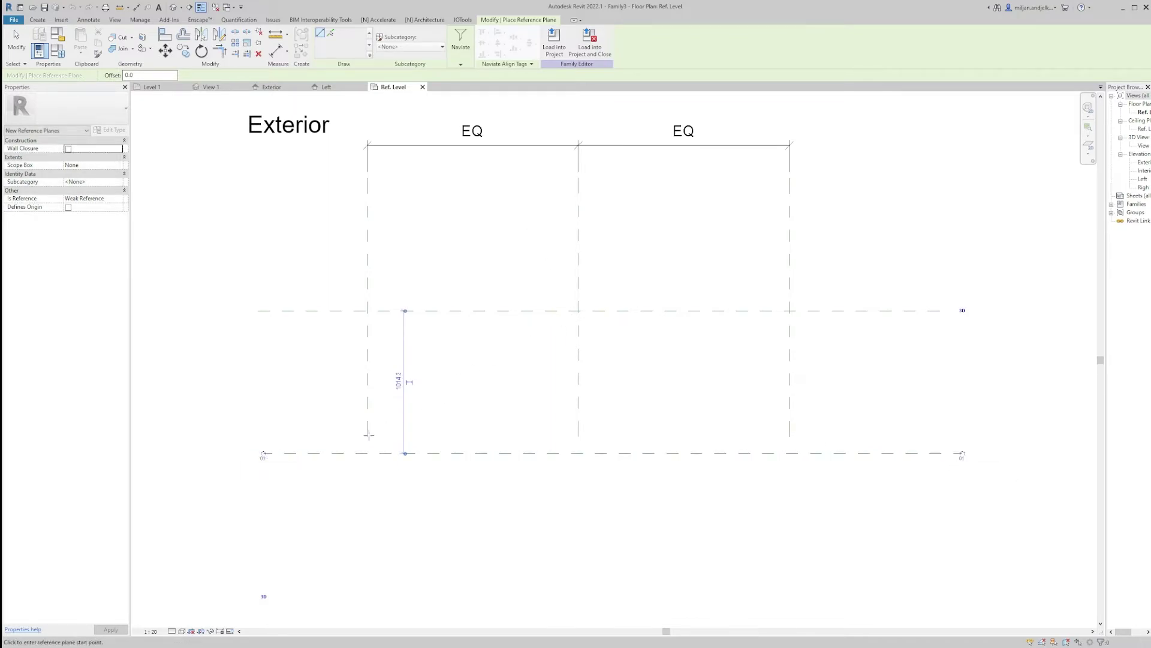
key("Escape")
key("Escape")
Set reference plane 01 to lie 600 from the centre plane.
left_click(318, 453)
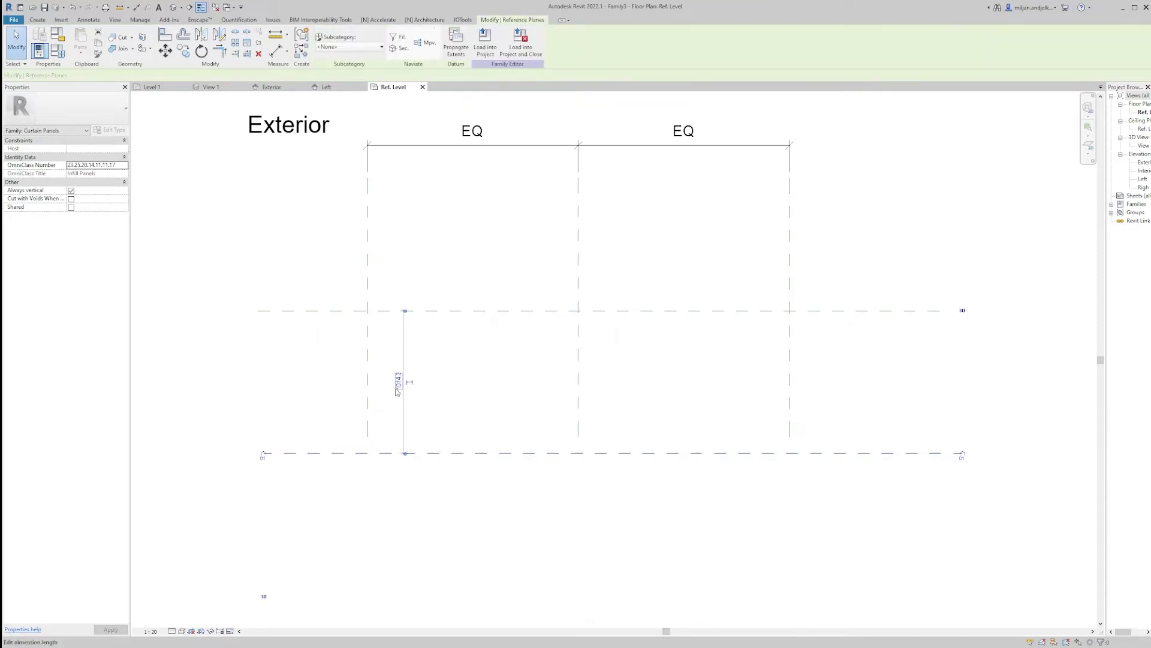
left_click(397, 387)
type("600")
key("Return")
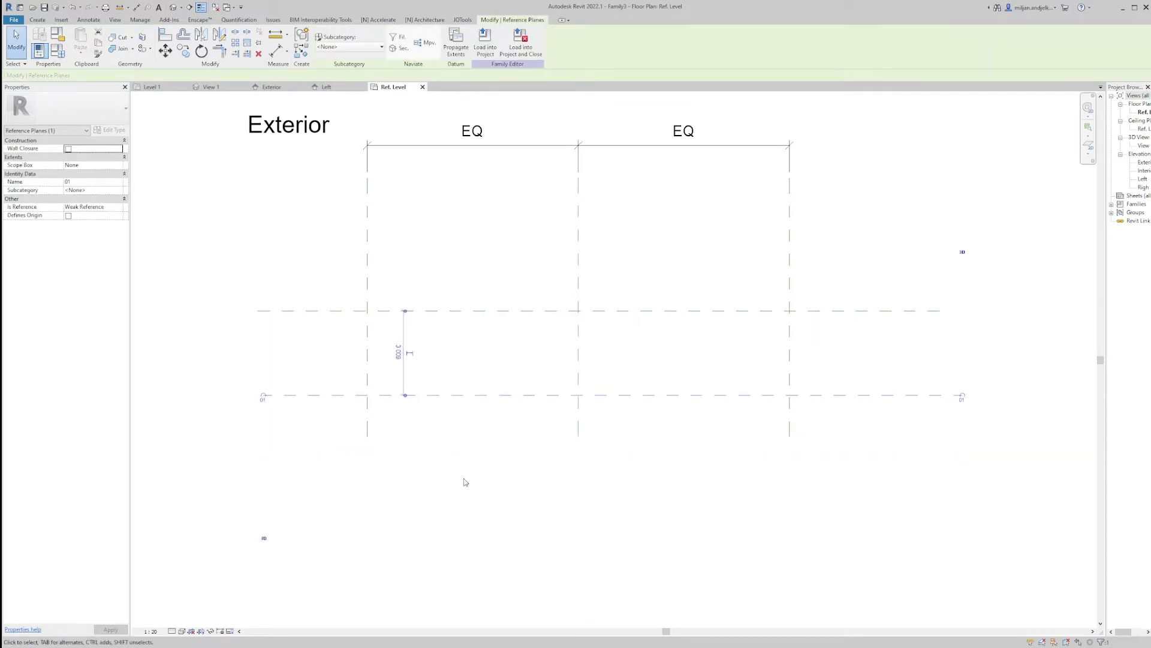
left_click(465, 477)
middle_click_drag(488, 375, 467, 381)
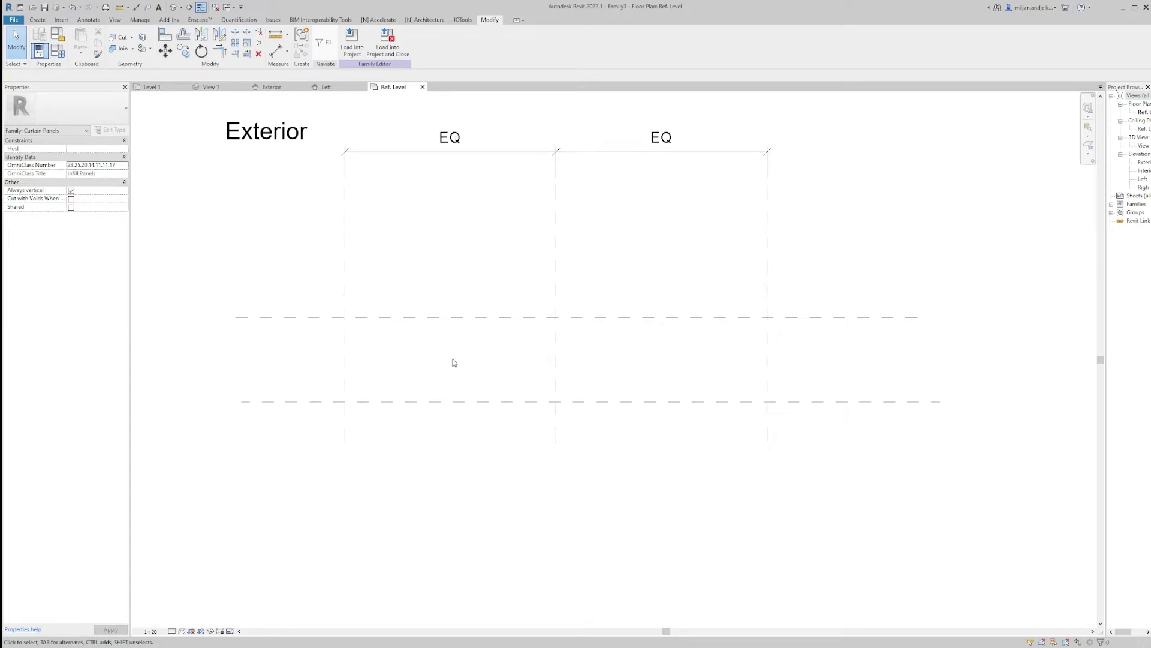
middle_click_drag(420, 292, 394, 275)
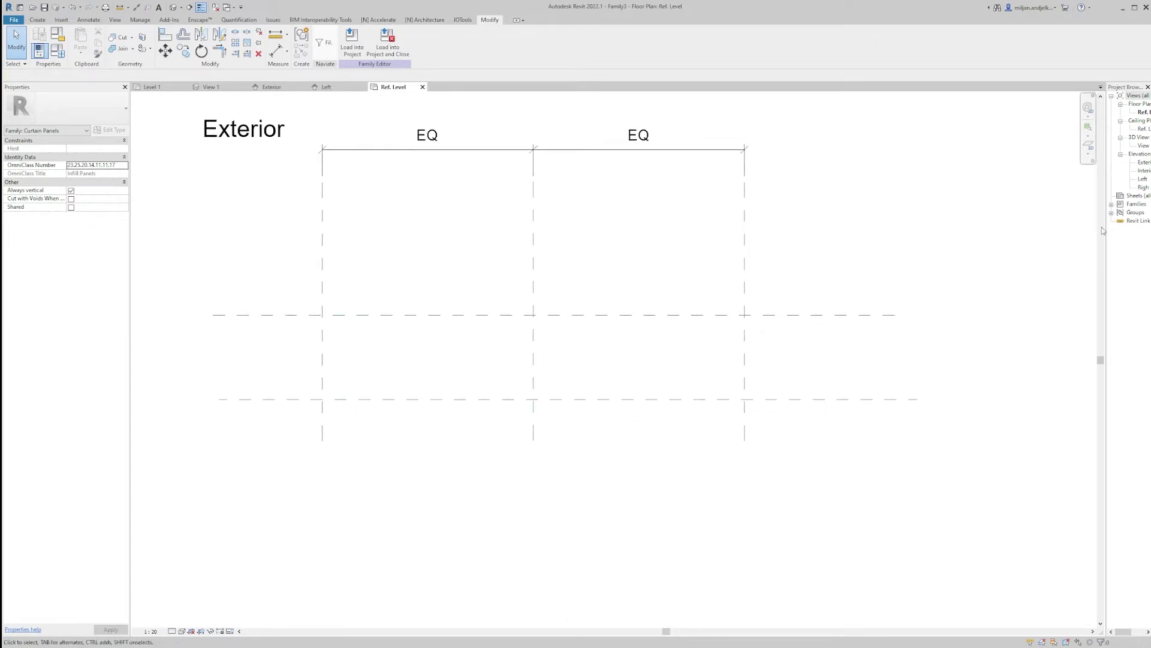
left_click_drag(1107, 276, 1050, 267)
In the Exterior elevation, start a blend on the Center (Front/Back) work plane.
double_click(1089, 162)
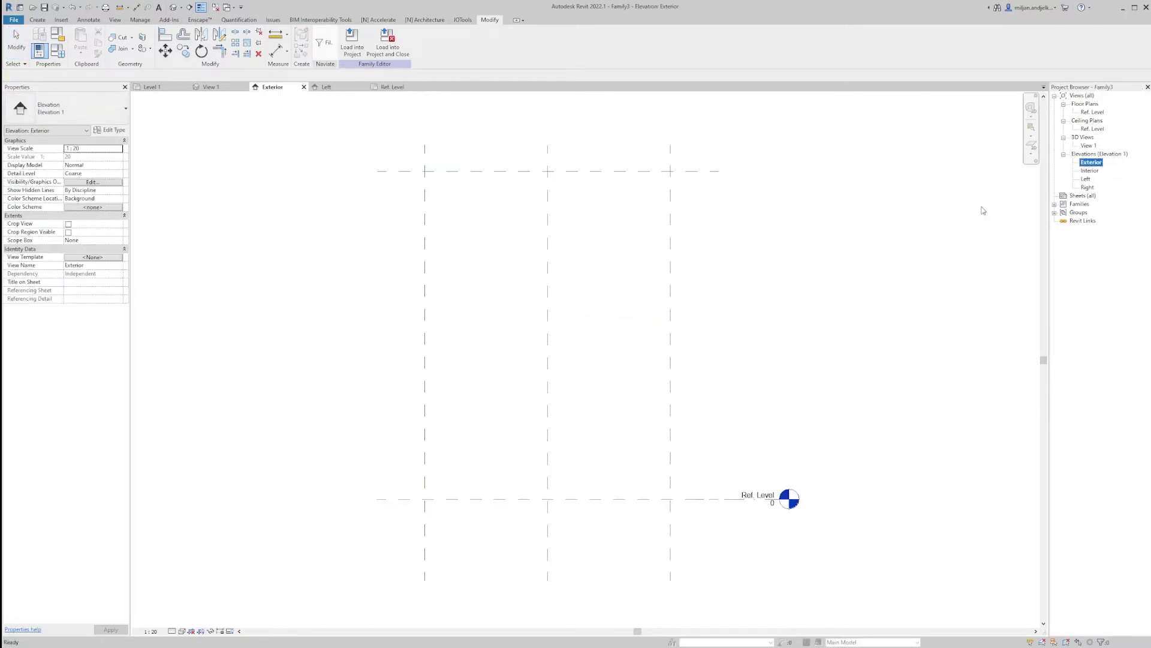
middle_click_drag(595, 343, 570, 315)
left_click(37, 20)
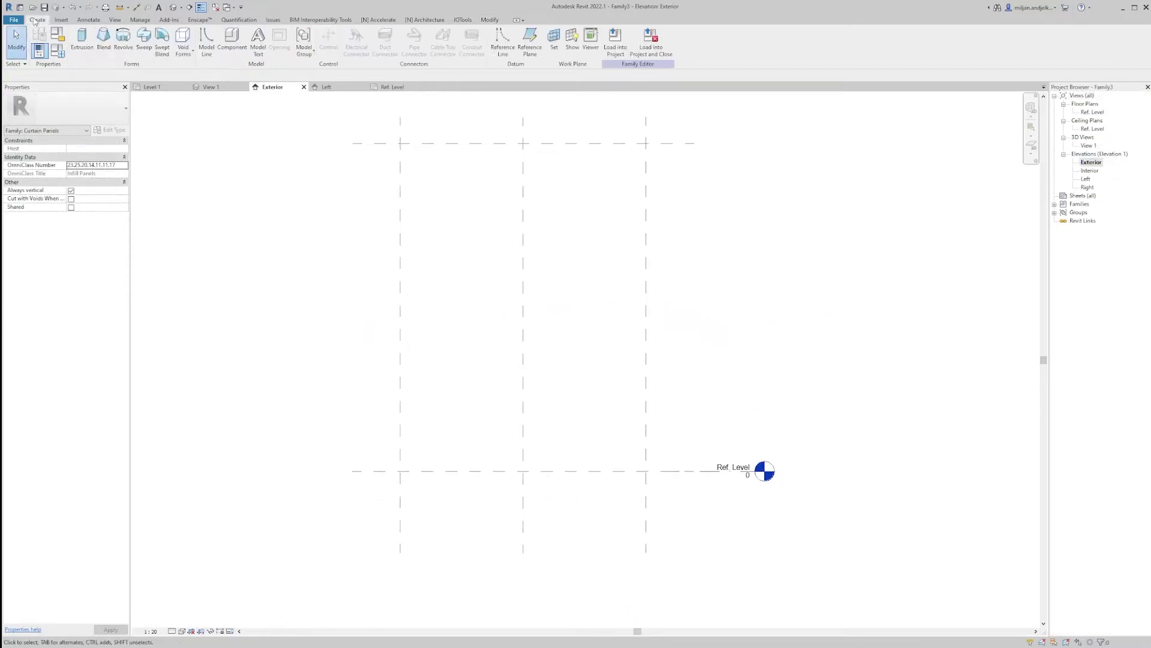
left_click(103, 41)
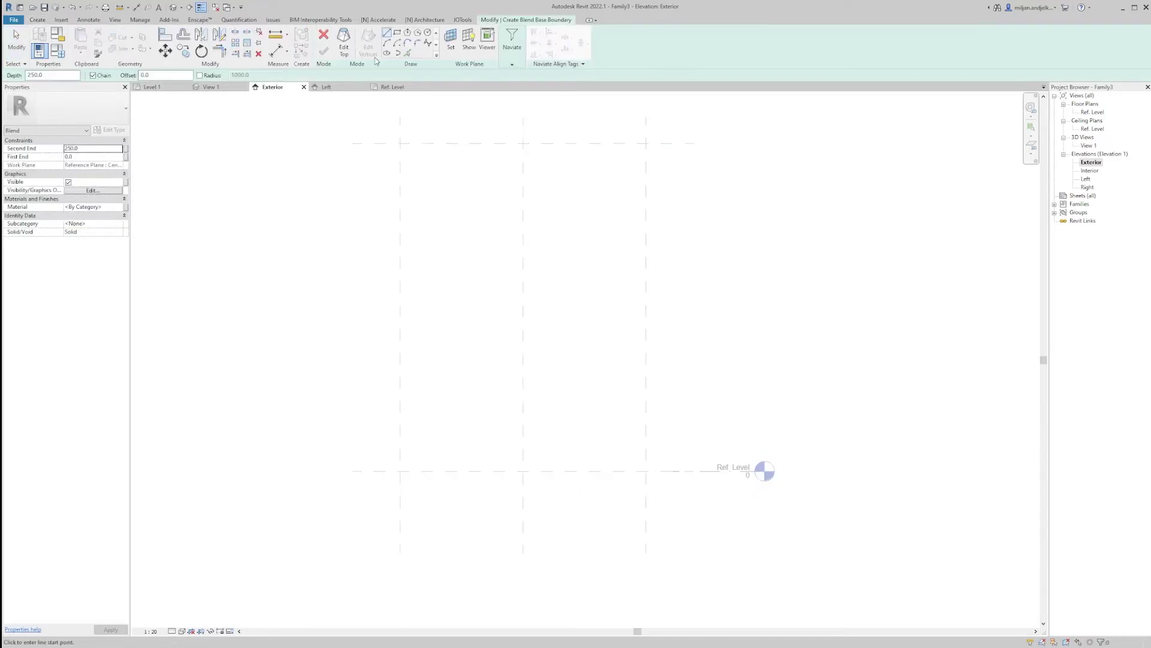
left_click(451, 40)
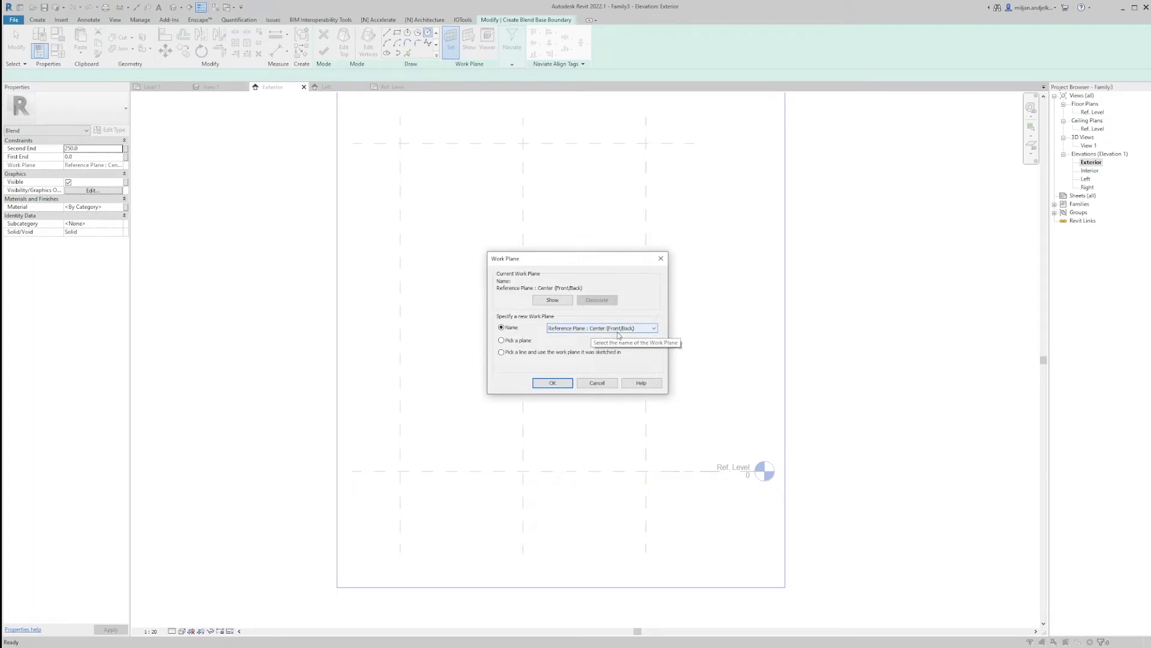
left_click(552, 382)
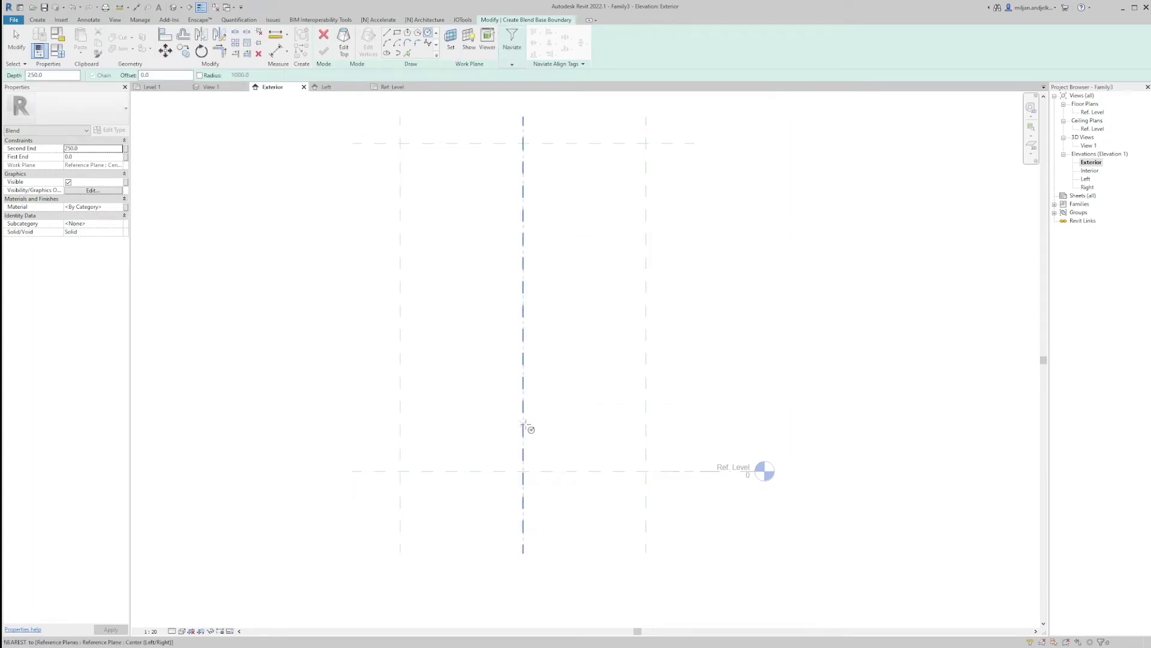
Sketch a radius 500 base circle and lower it to rest on Ref. Level.
left_click(522, 425)
scroll(522, 393, "up", 2)
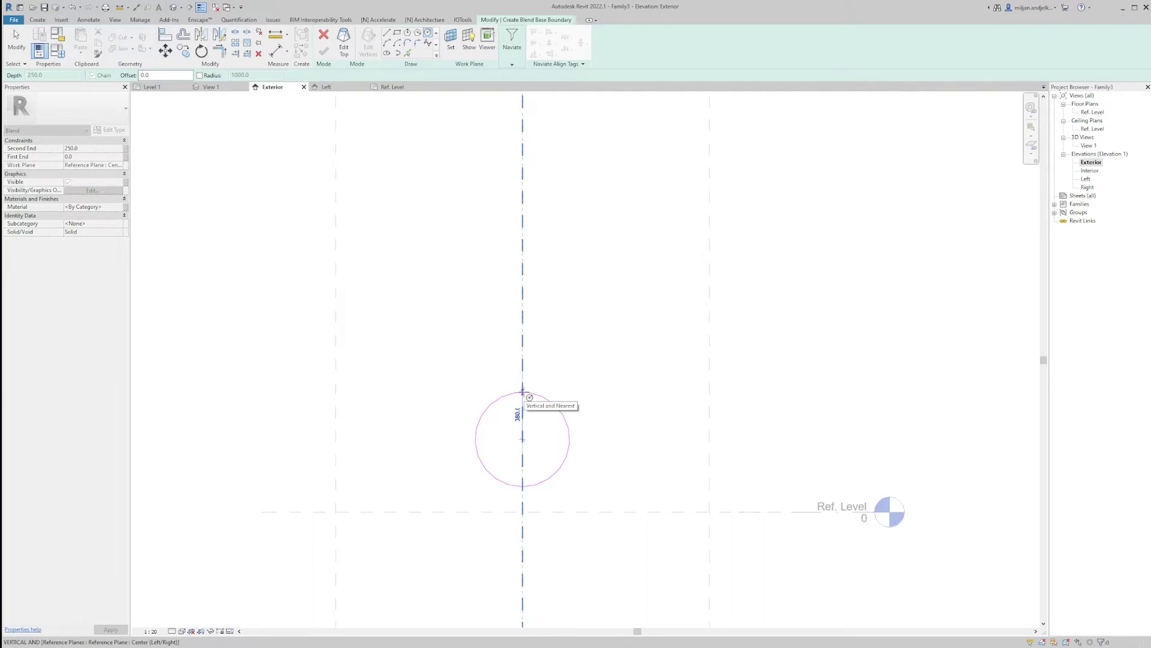
type("500")
key("Return")
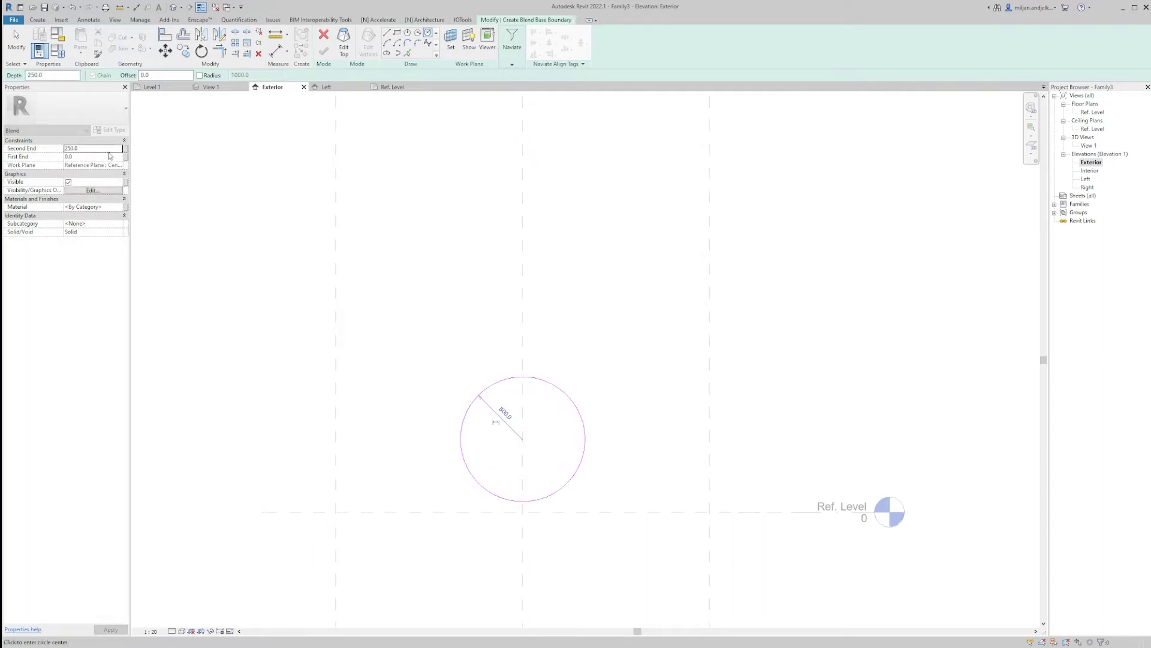
key("Escape")
key("Escape")
scroll(527, 515, "up", 1)
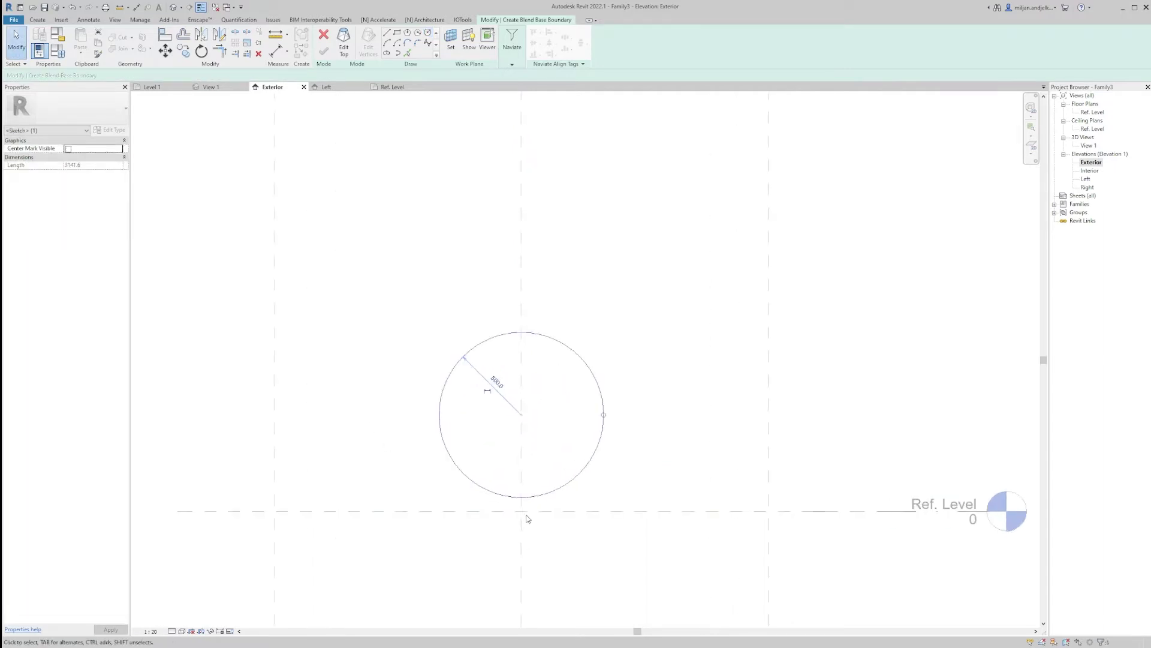
left_click(522, 499)
left_click_drag(522, 500, 523, 512)
left_click(390, 340)
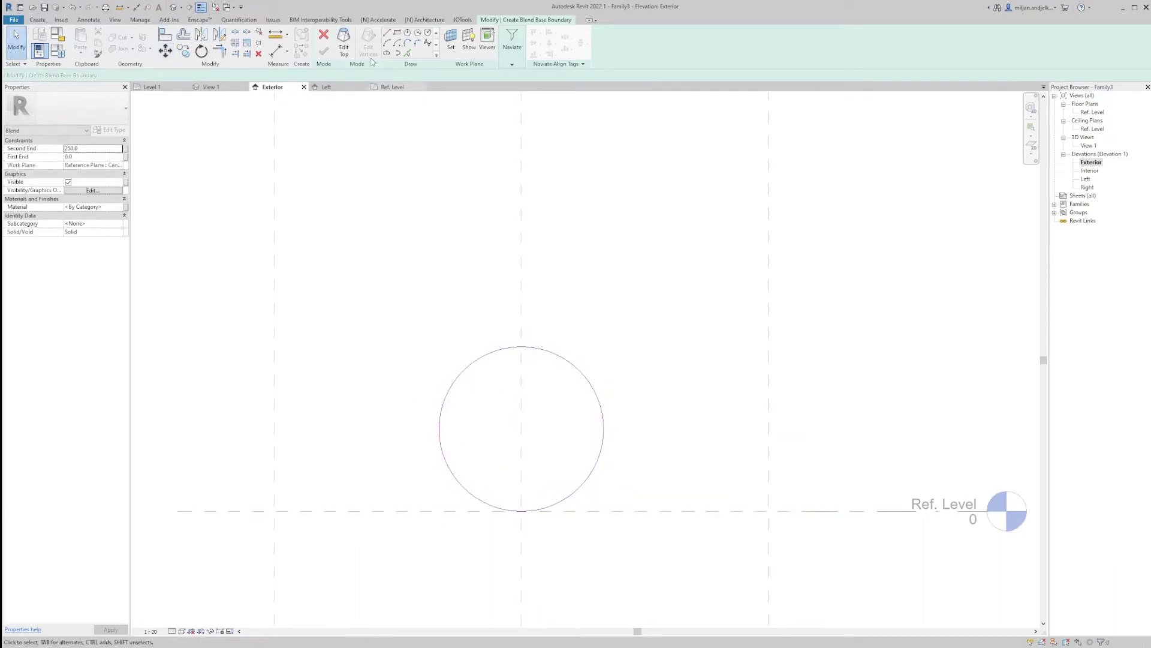
Set reference plane 01 as the work plane for the blend's top sketch.
left_click(344, 45)
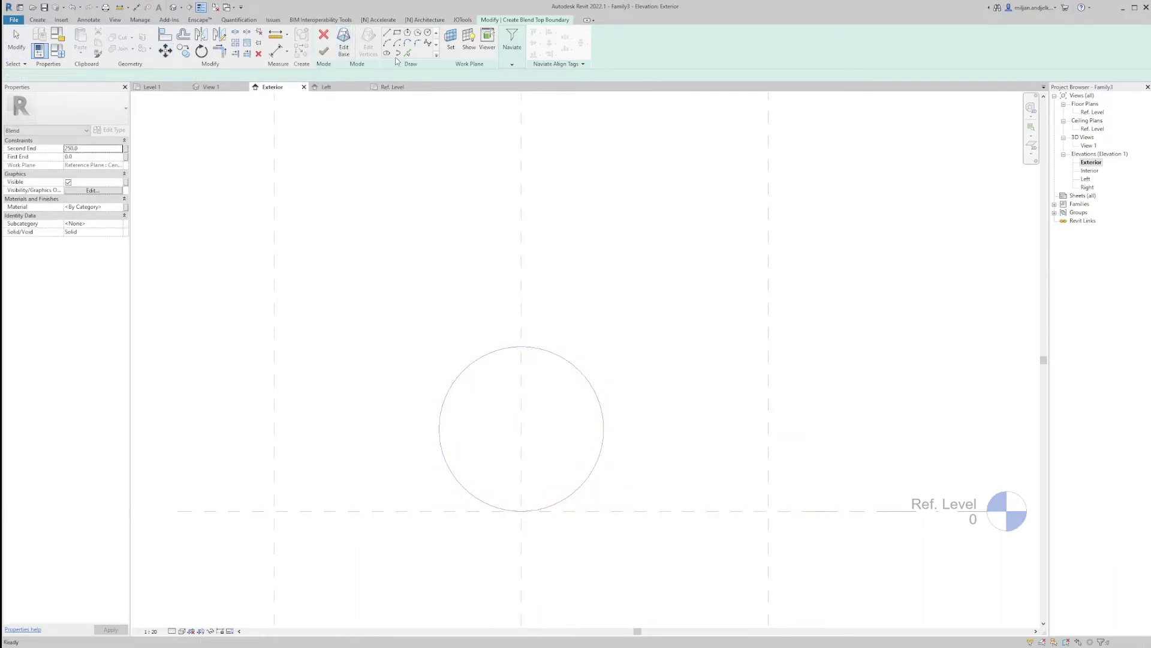
left_click(450, 40)
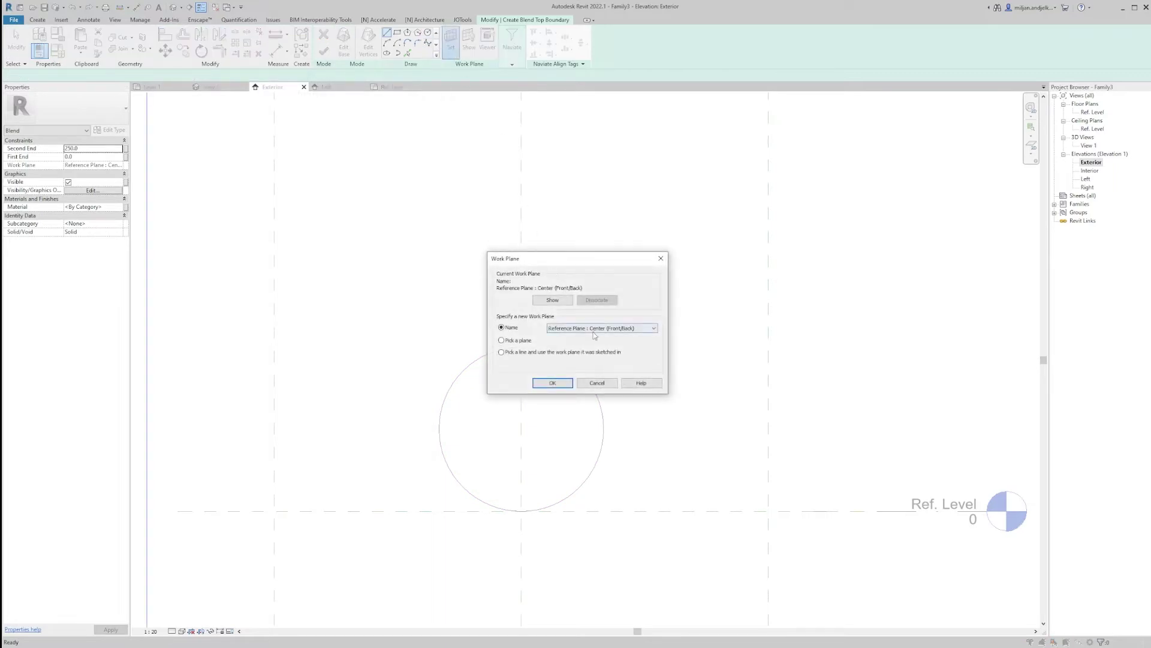
left_click(593, 329)
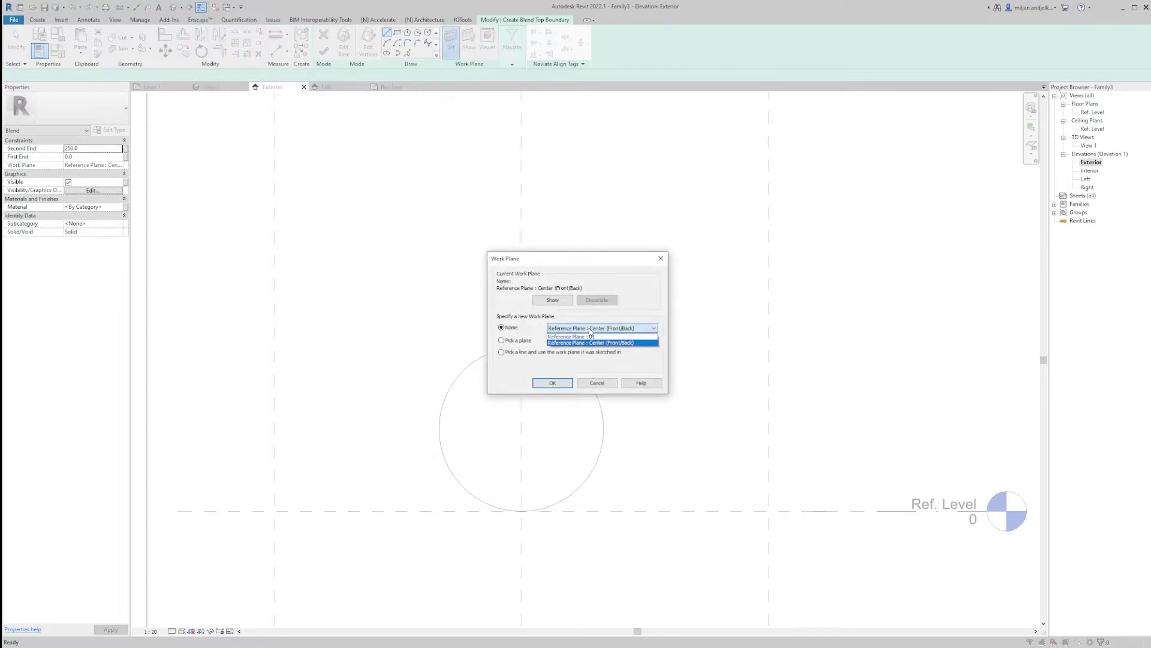
left_click(579, 337)
left_click(554, 383)
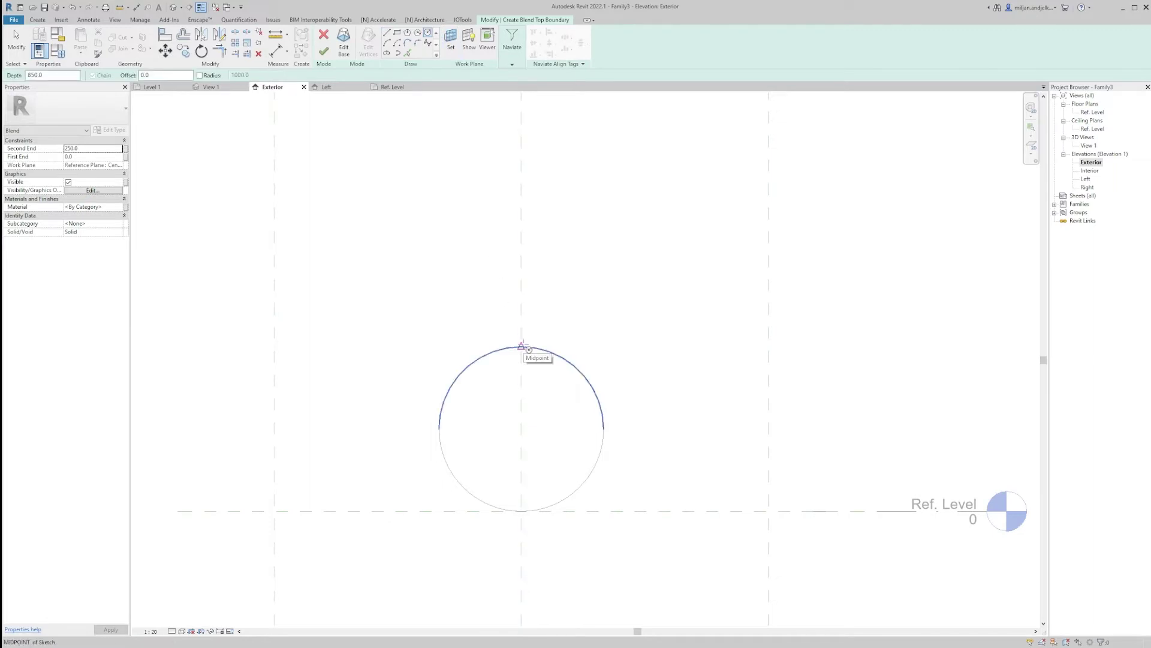
Sketch a radius 400 top circle and move it down onto Ref. Level.
left_click(521, 428)
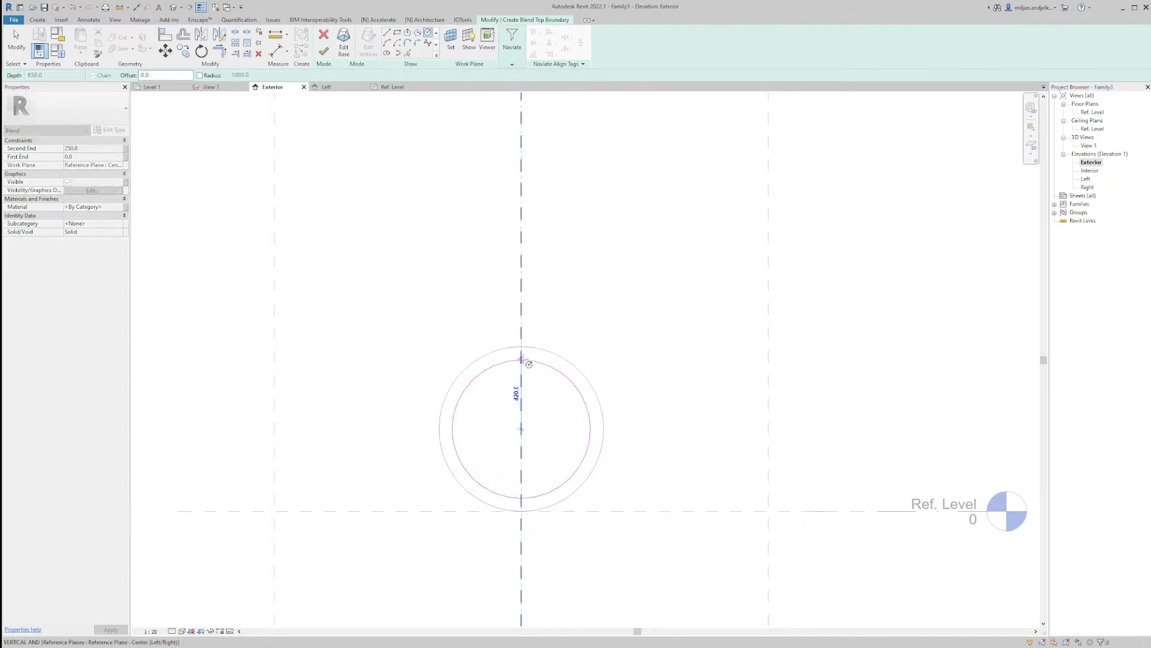
type("4")
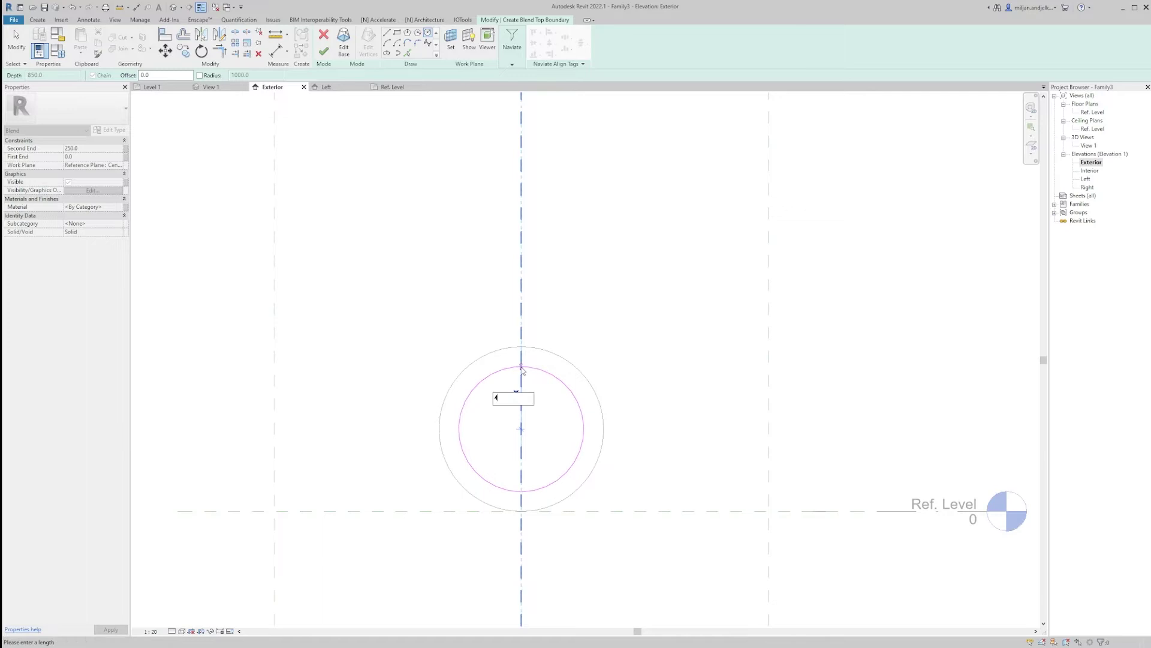
key("Return")
key("Escape")
key("Escape")
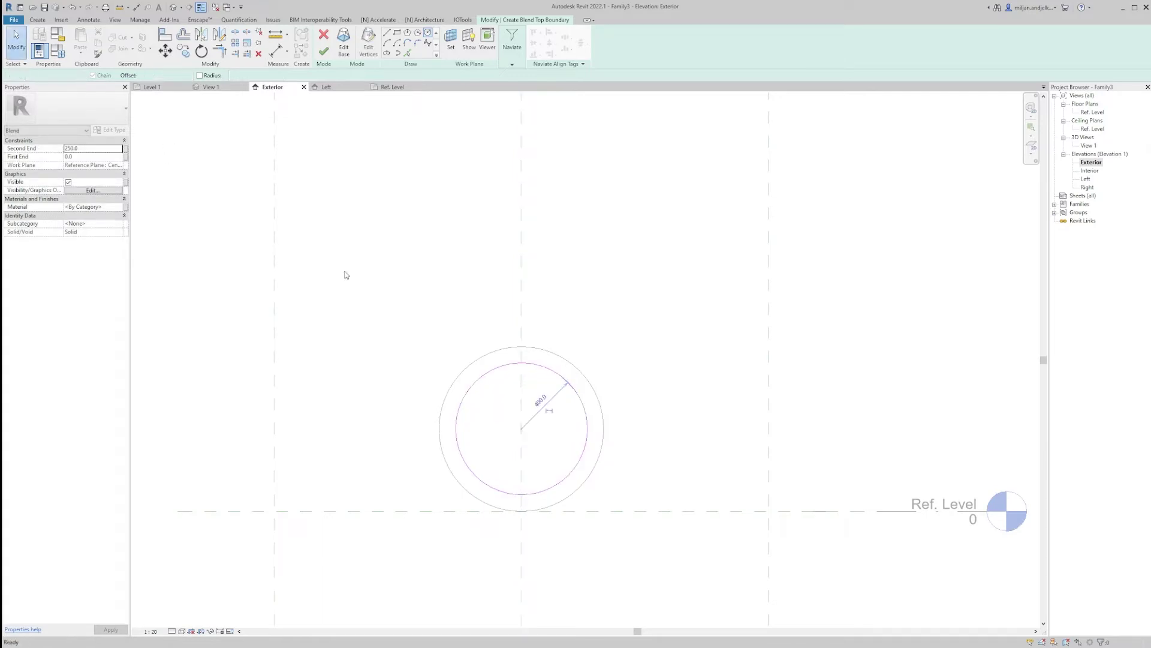
left_click(489, 379)
key("m")
key("v")
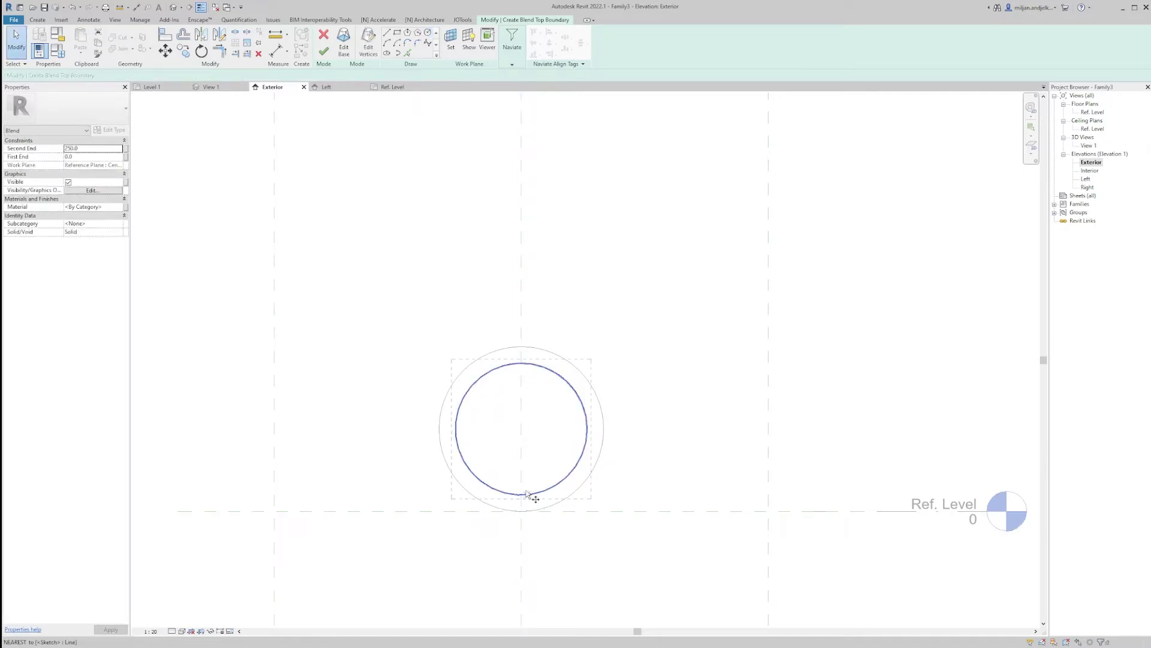
left_click(522, 495)
left_click(521, 511)
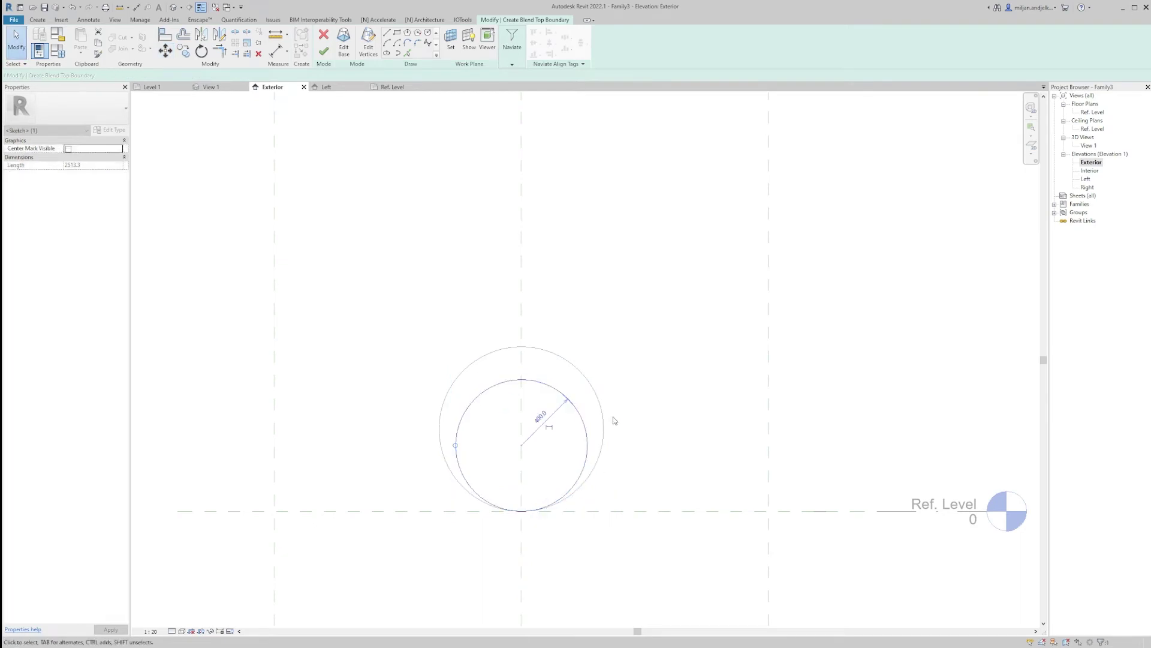
Finish the blend, inspect it in 3D, and return to the Exterior elevation.
left_click(211, 87)
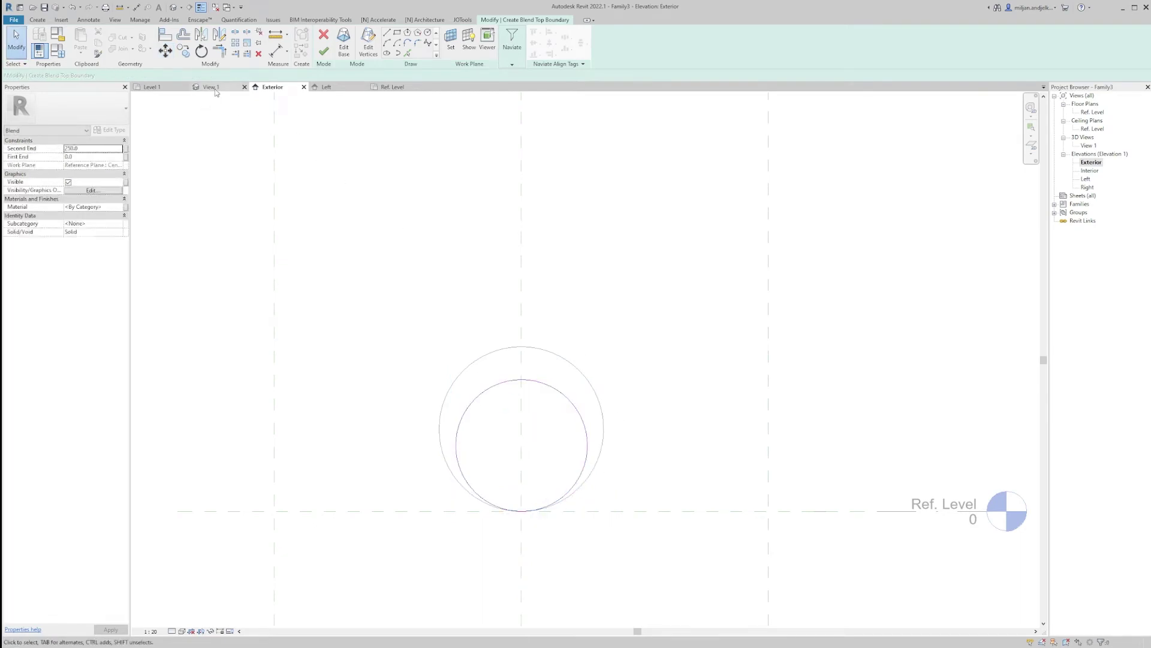
left_click(324, 51)
middle_click_drag(435, 268, 712, 393, "shift")
key("Escape")
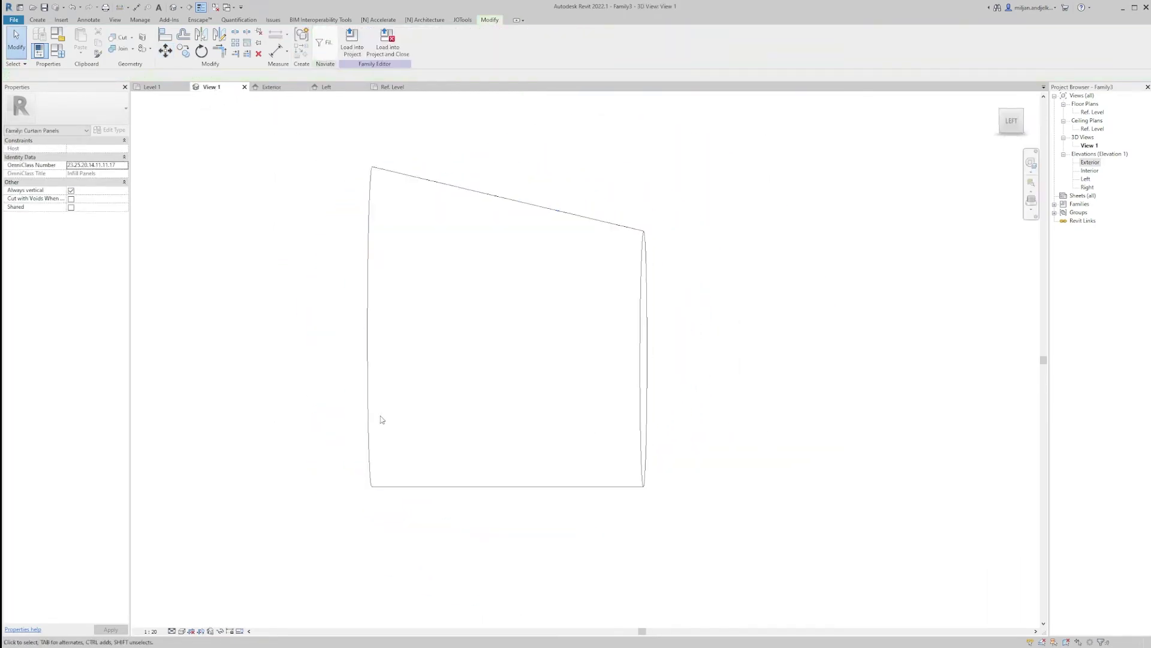
middle_click_drag(380, 419, 271, 362, "shift")
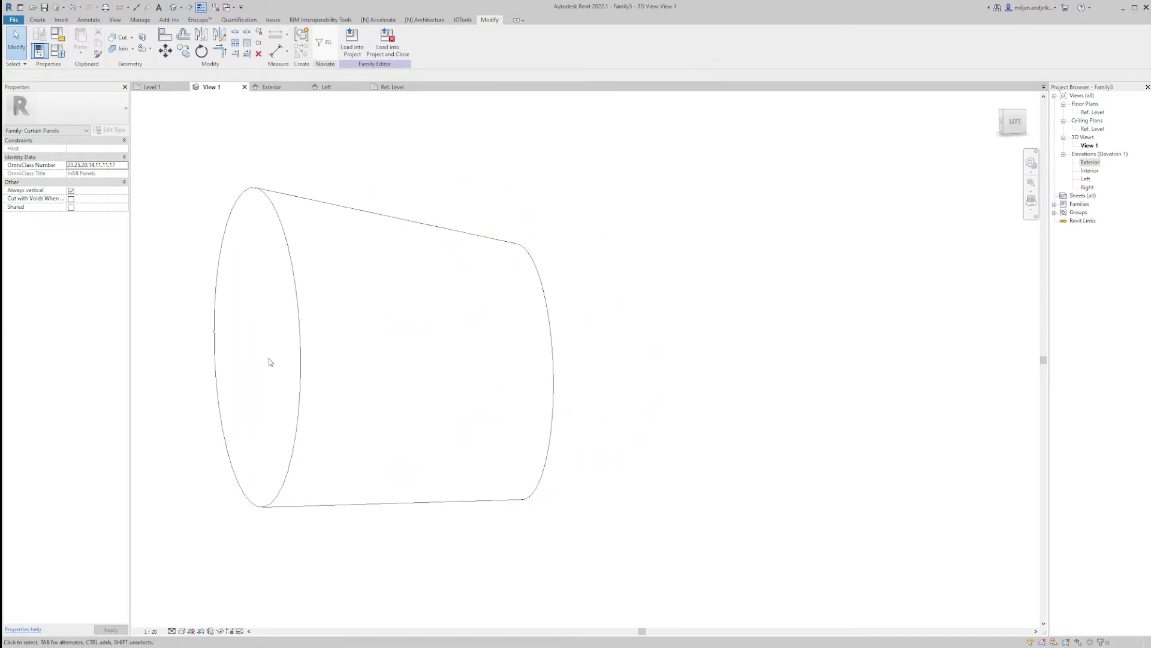
left_click(273, 90)
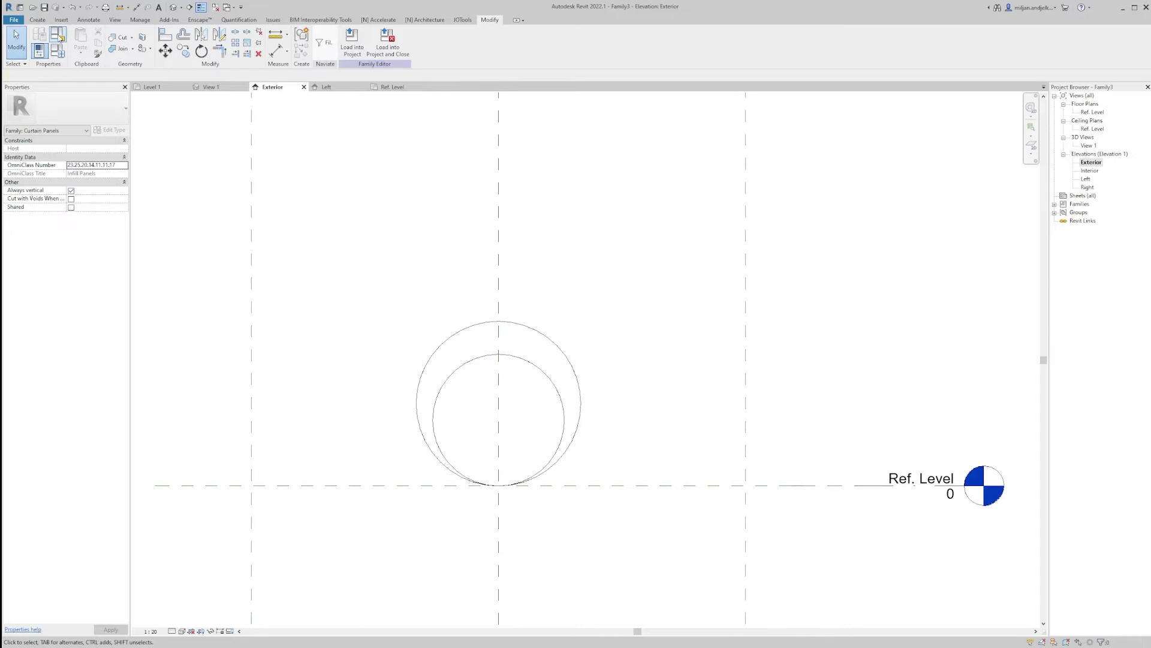
Start a void blend on the Center (Front/Back) plane with a 460-radius base circle.
left_click(37, 20)
left_click(184, 55)
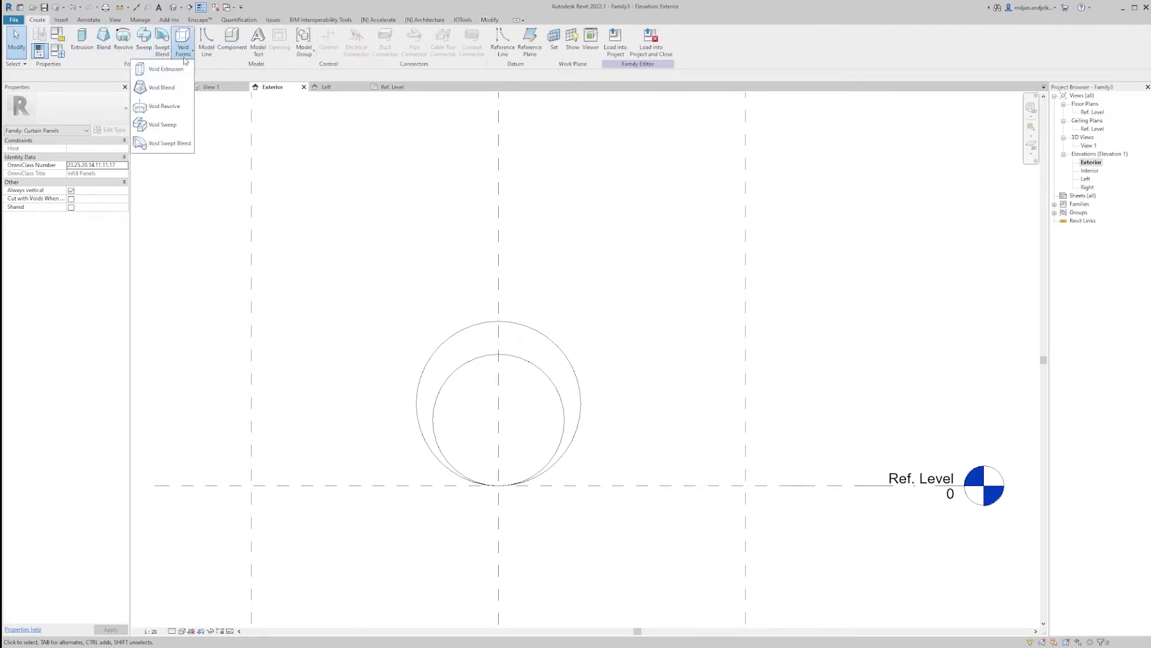
left_click(160, 87)
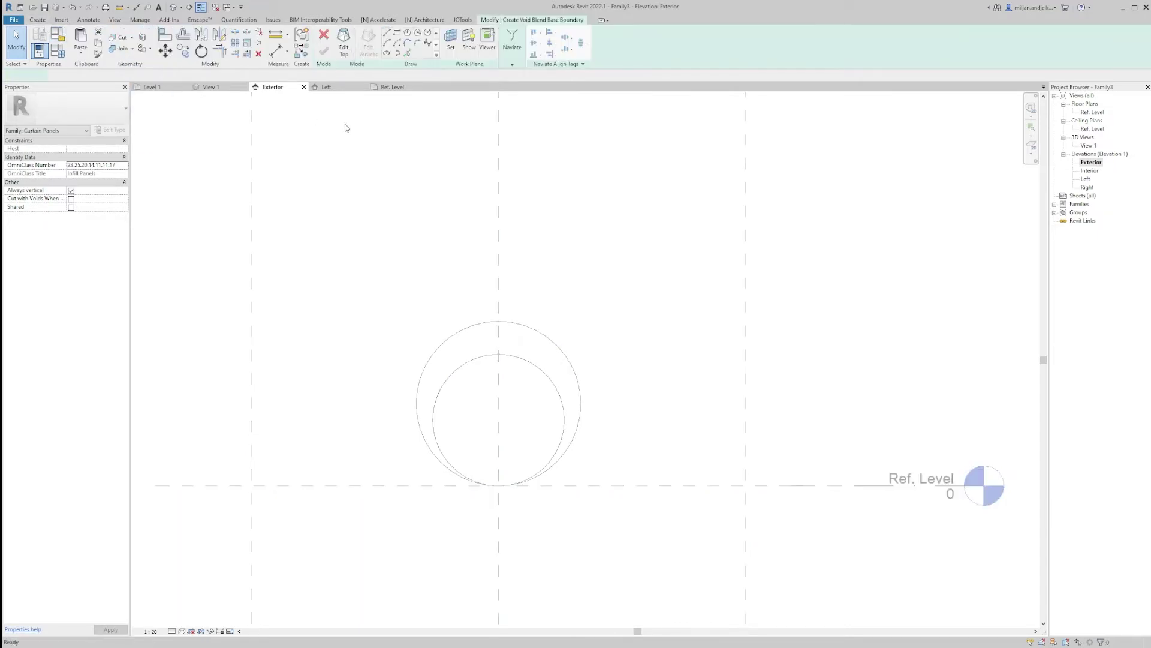
left_click(451, 42)
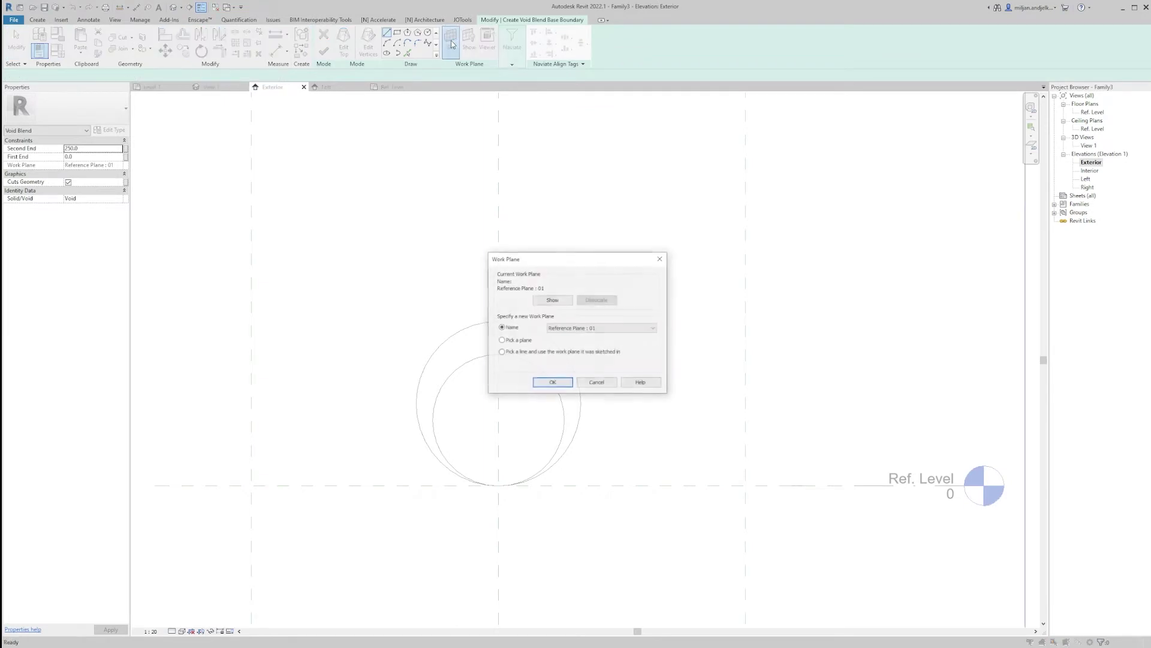
left_click(606, 331)
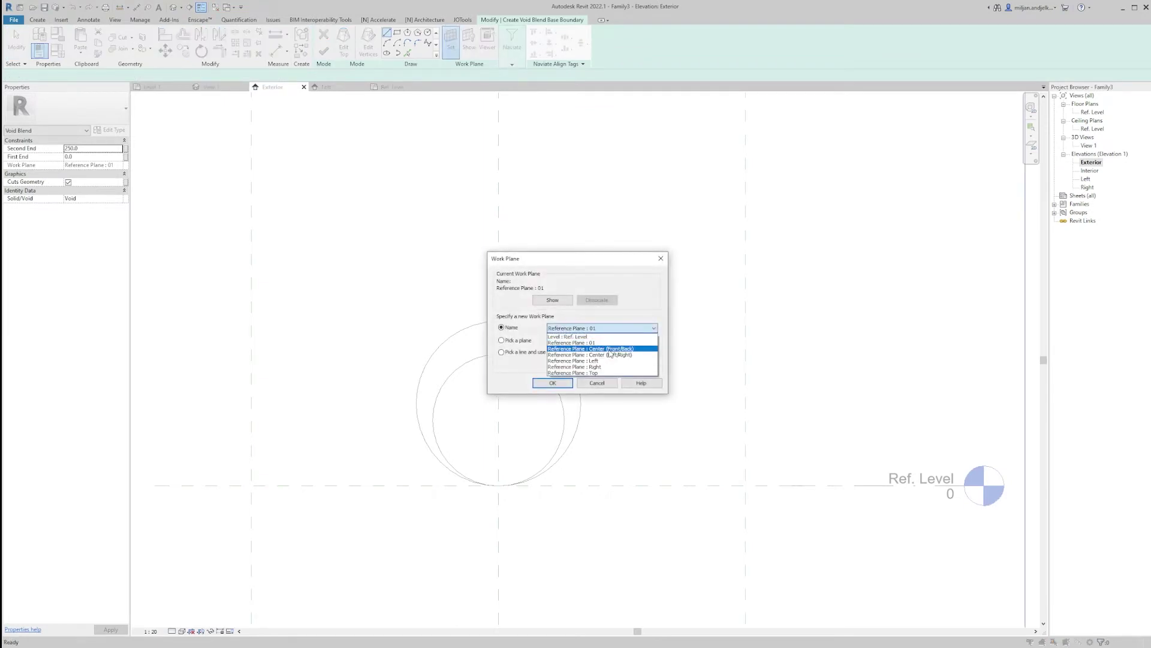
left_click(615, 349)
left_click(552, 382)
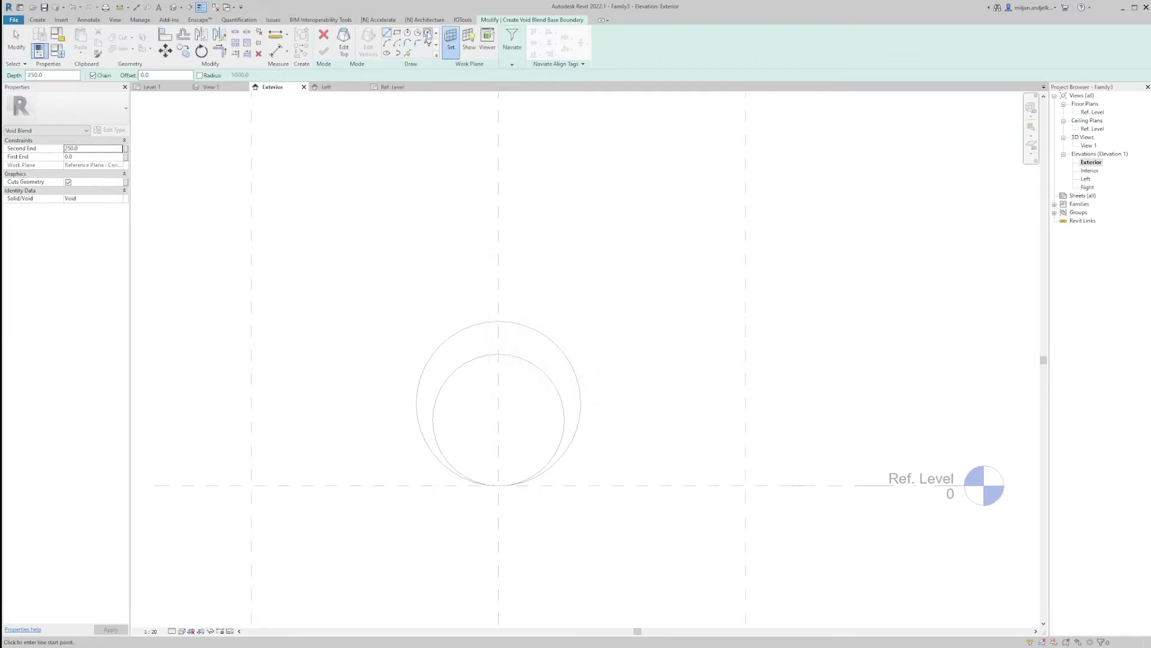
left_click(548, 339)
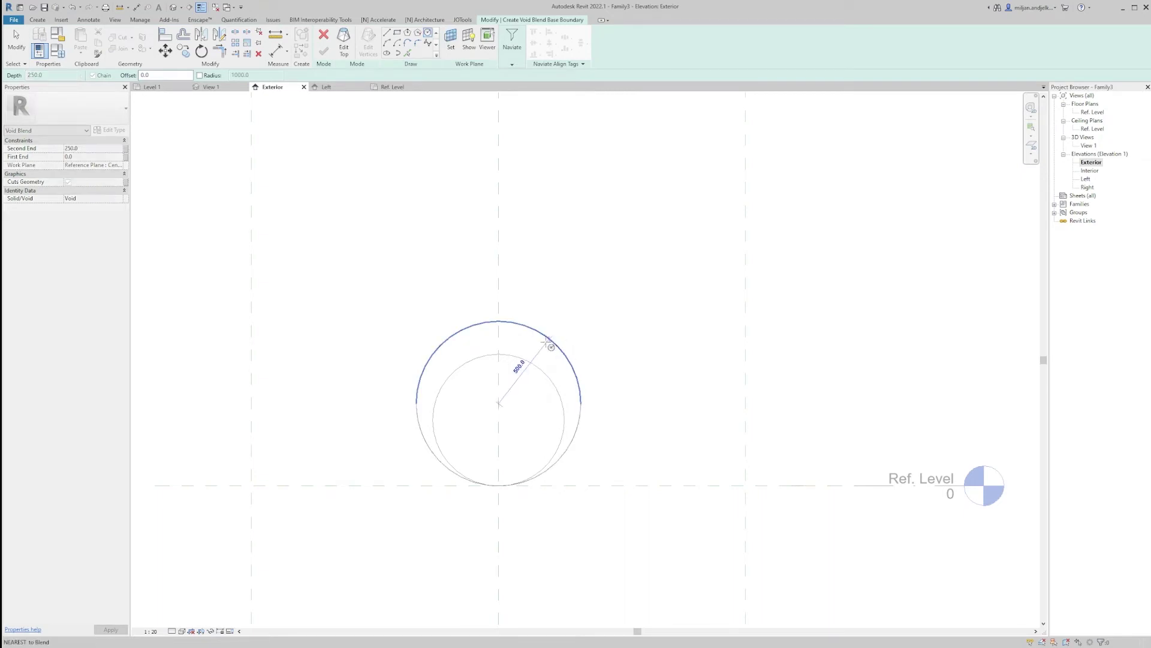
scroll(545, 342, "up", 3)
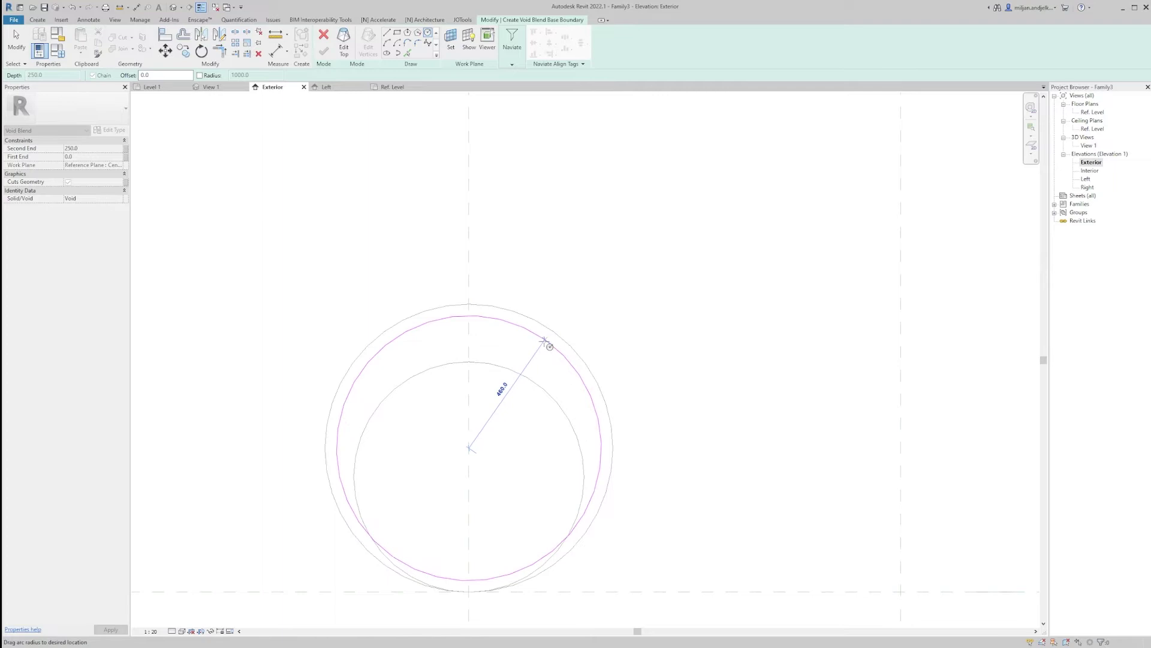
type("460")
key("Return")
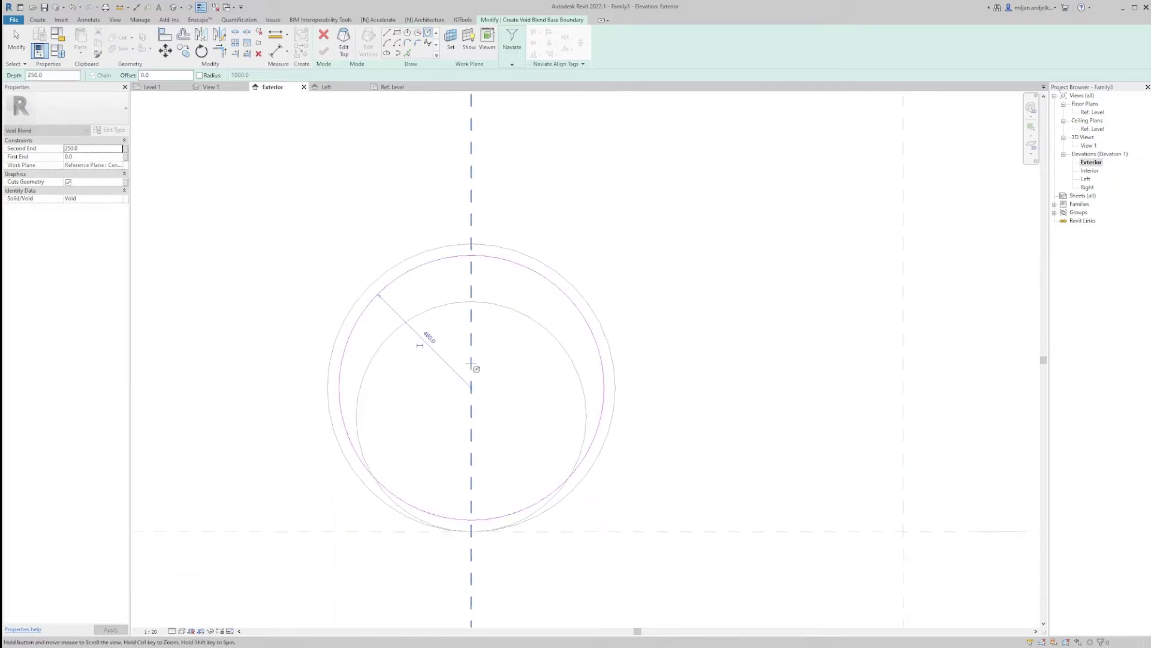
Sketch the void's top as a smaller concentric circle on reference plane 01.
left_click(344, 45)
left_click(451, 39)
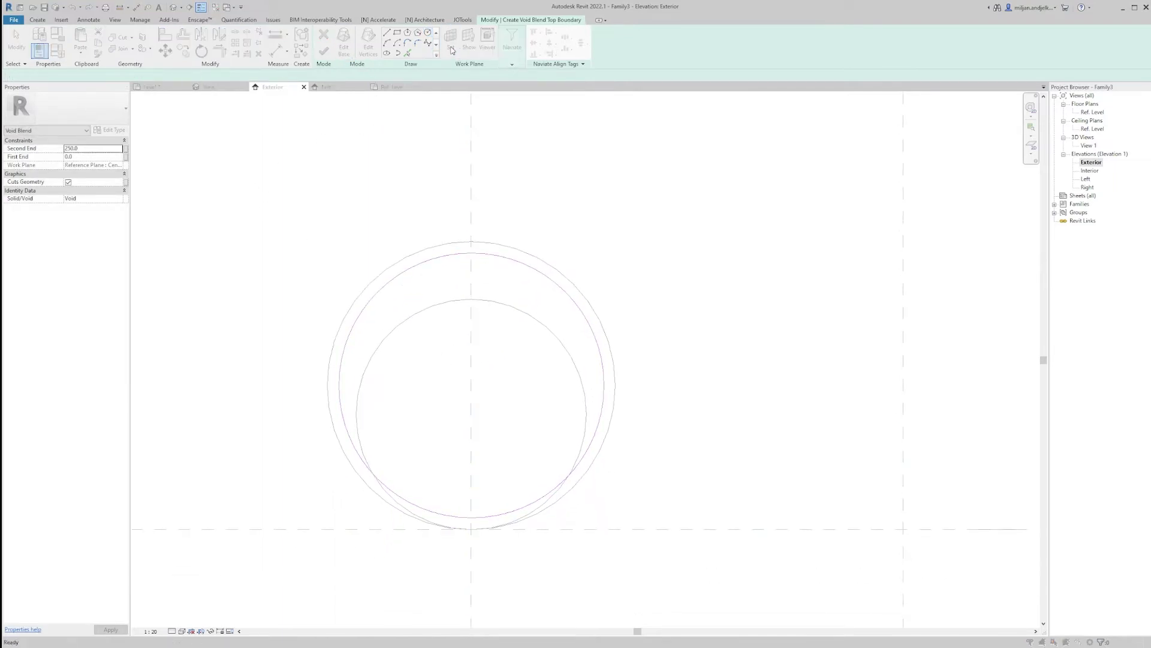
left_click(581, 329)
left_click(579, 342)
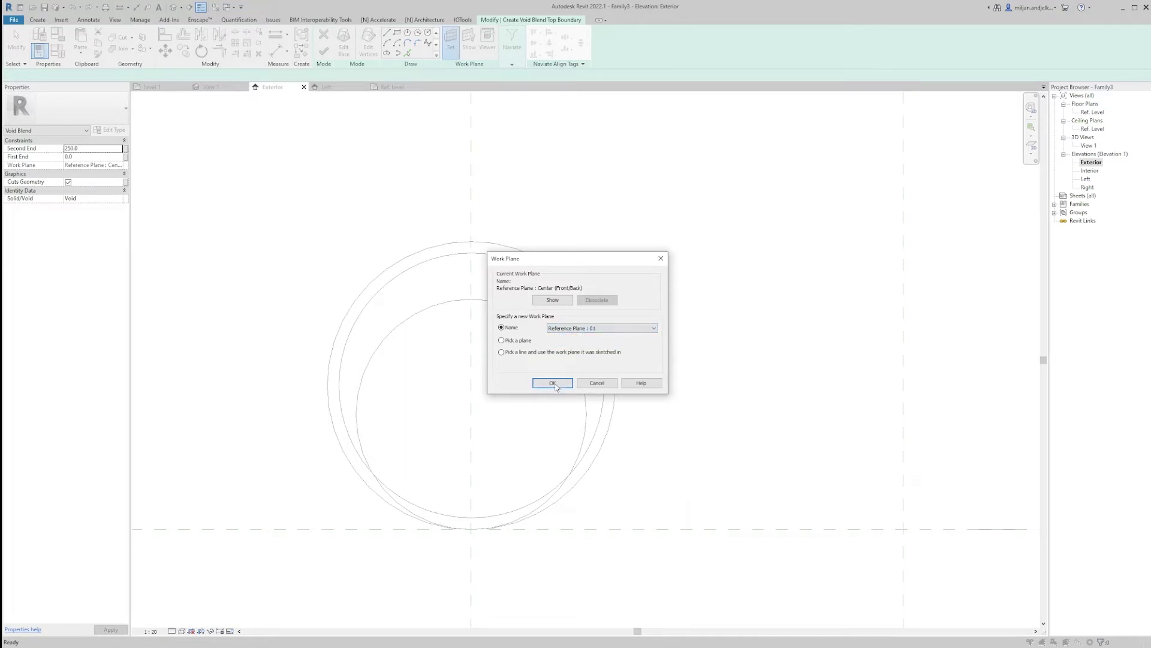
left_click(552, 382)
left_click(428, 33)
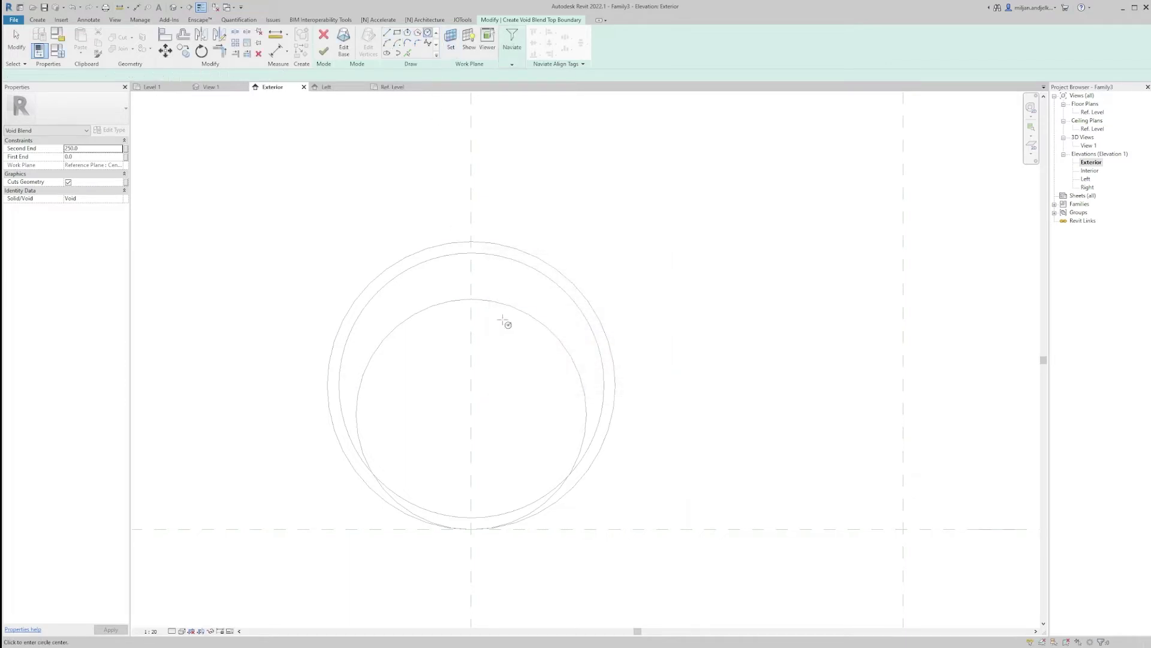
left_click(519, 309)
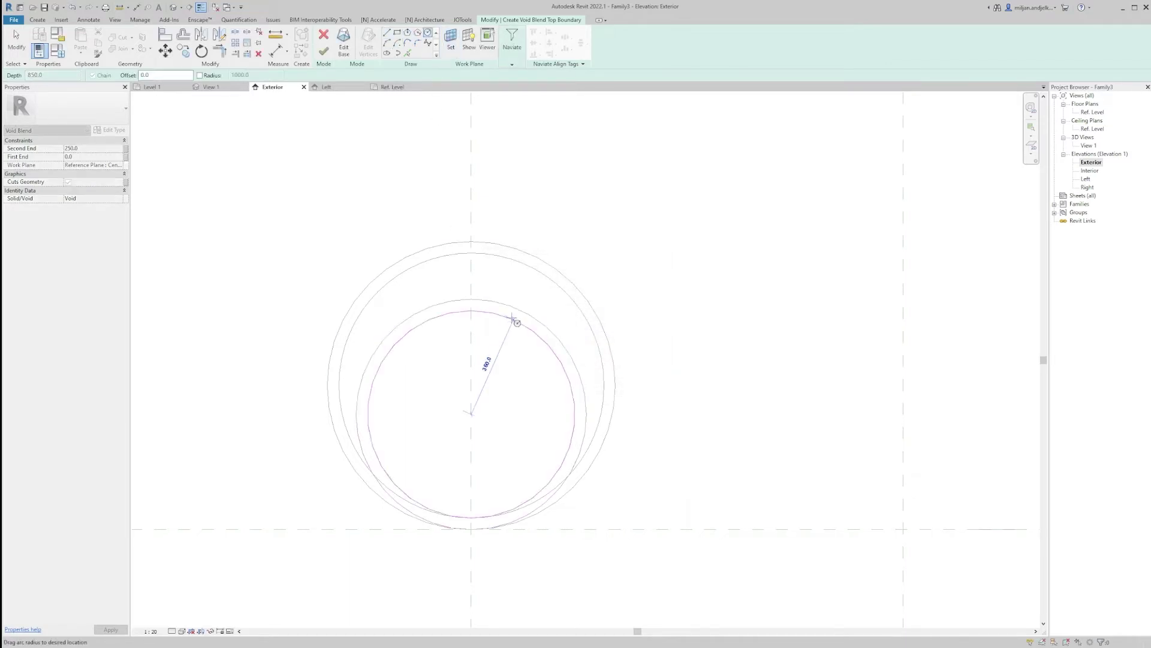
type("36")
key("Return")
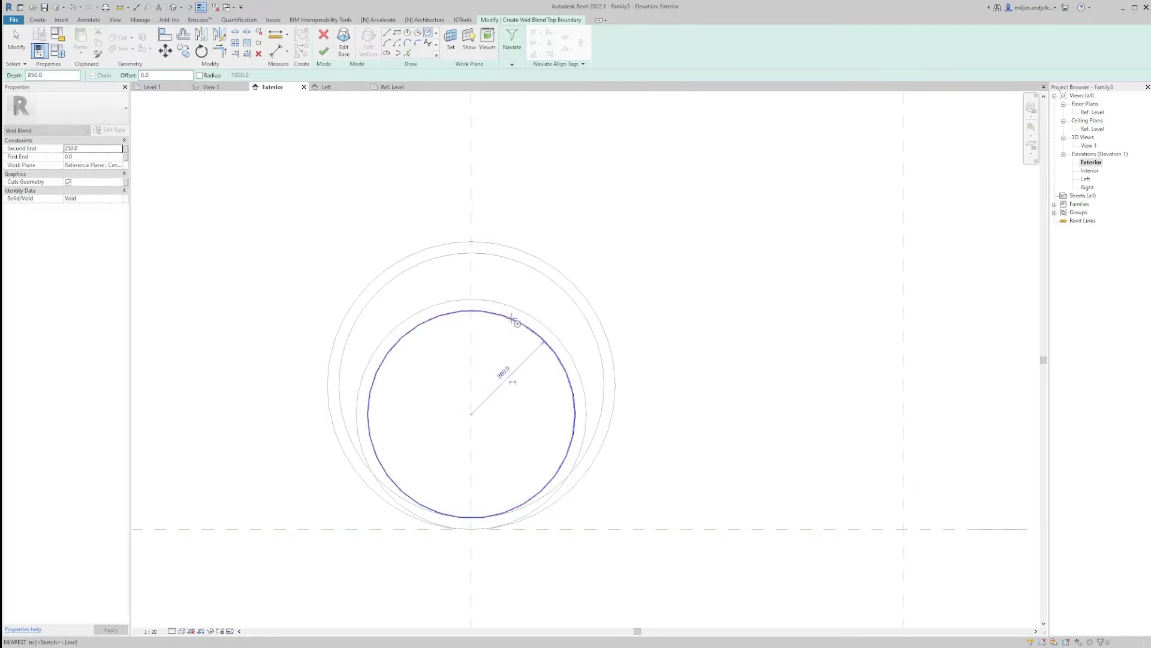
key("Escape")
Finish the void blend in 3D to hollow the cylinder, then view it in the Left elevation.
left_click(227, 89)
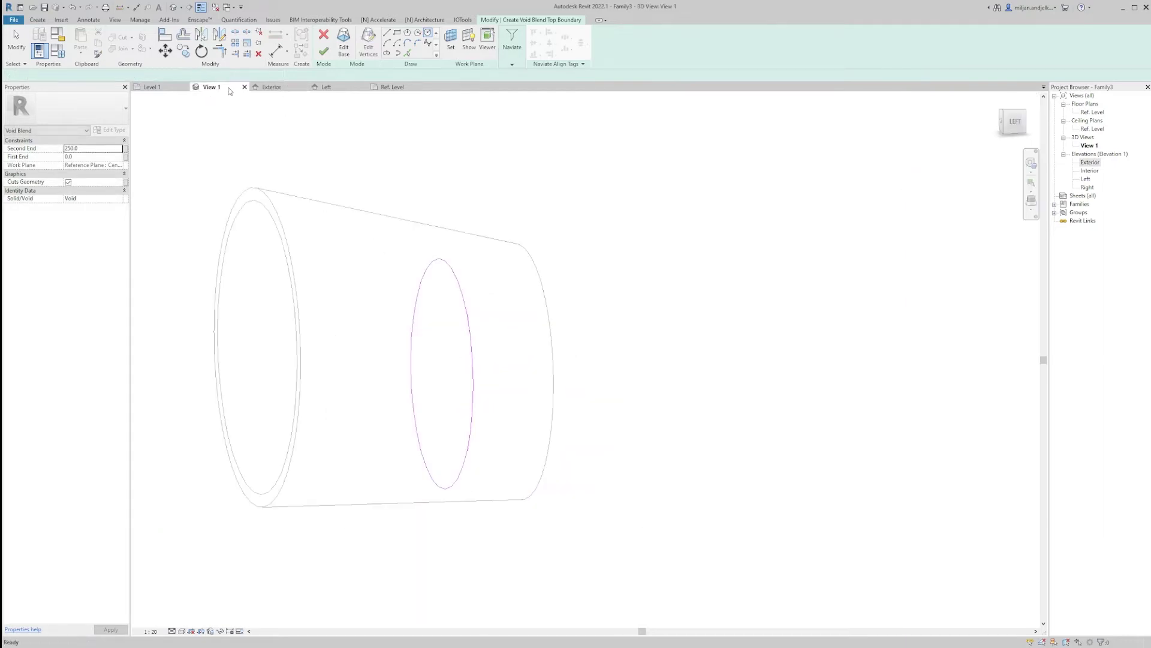
left_click(324, 52)
middle_click_drag(342, 367, 645, 412, "shift")
key("Escape")
mouse_move(491, 406)
middle_mouse_down("shift")
mouse_move(738, 394)
mouse_move(462, 342)
mouse_move(586, 426)
mouse_move(498, 412)
middle_mouse_up("shift")
left_click(343, 84)
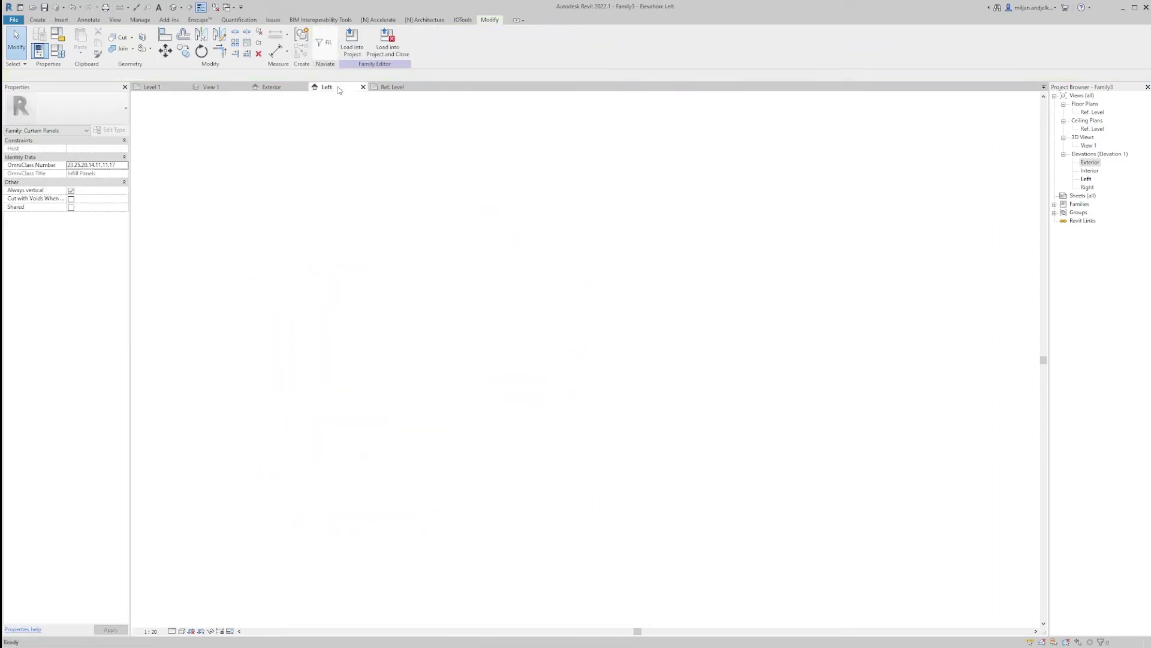
scroll(591, 527, "up", 5)
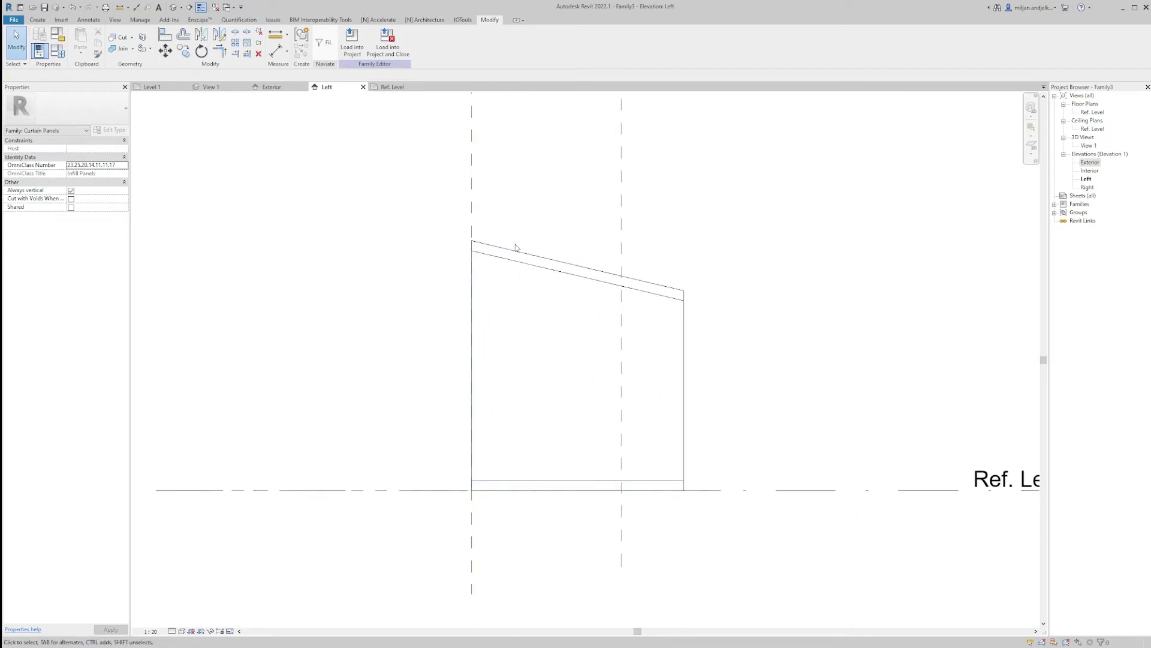
Start a void extrusion and sketch a closed sloped triangular profile from Ref. Level.
left_click(38, 20)
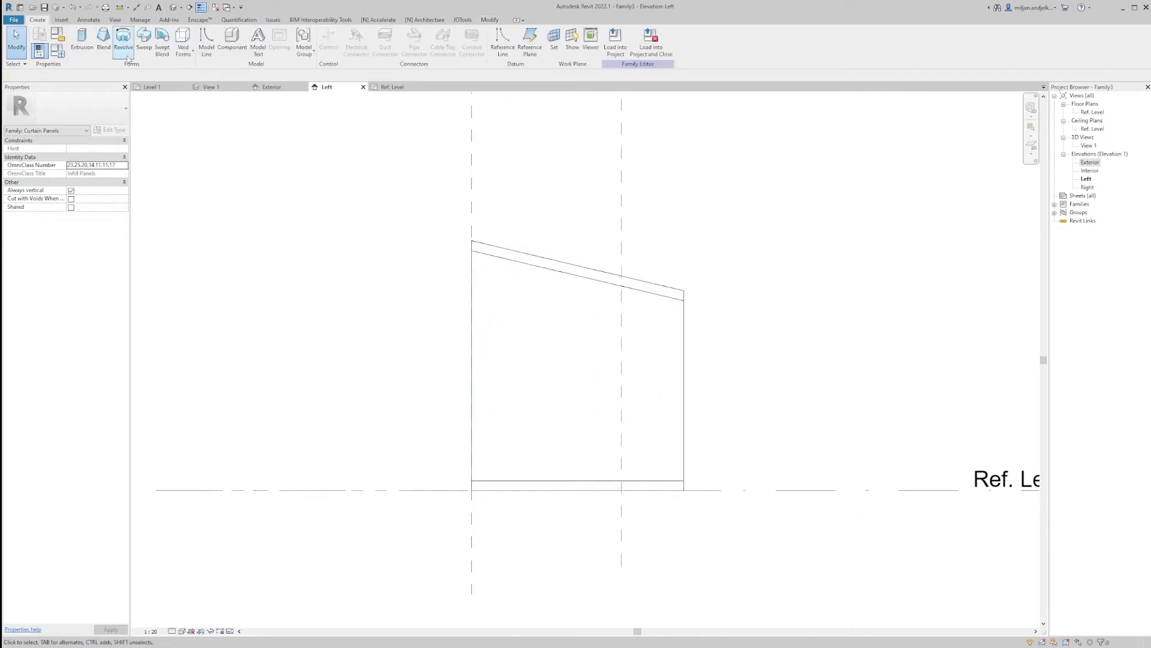
left_click(183, 43)
left_click(166, 68)
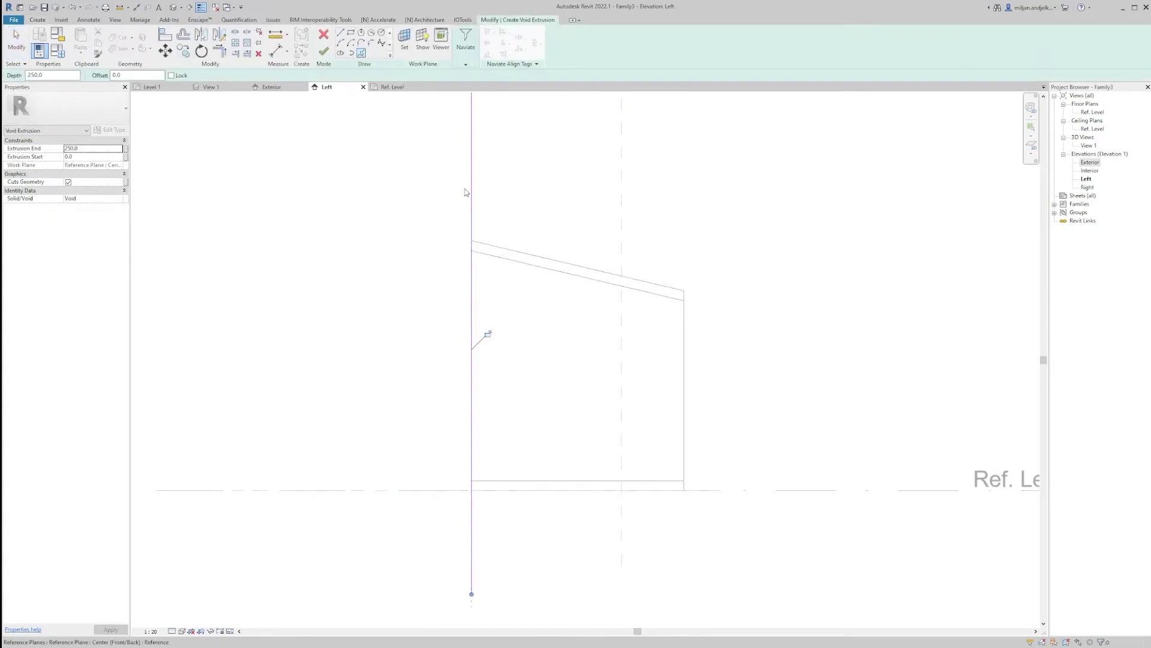
left_click(471, 490)
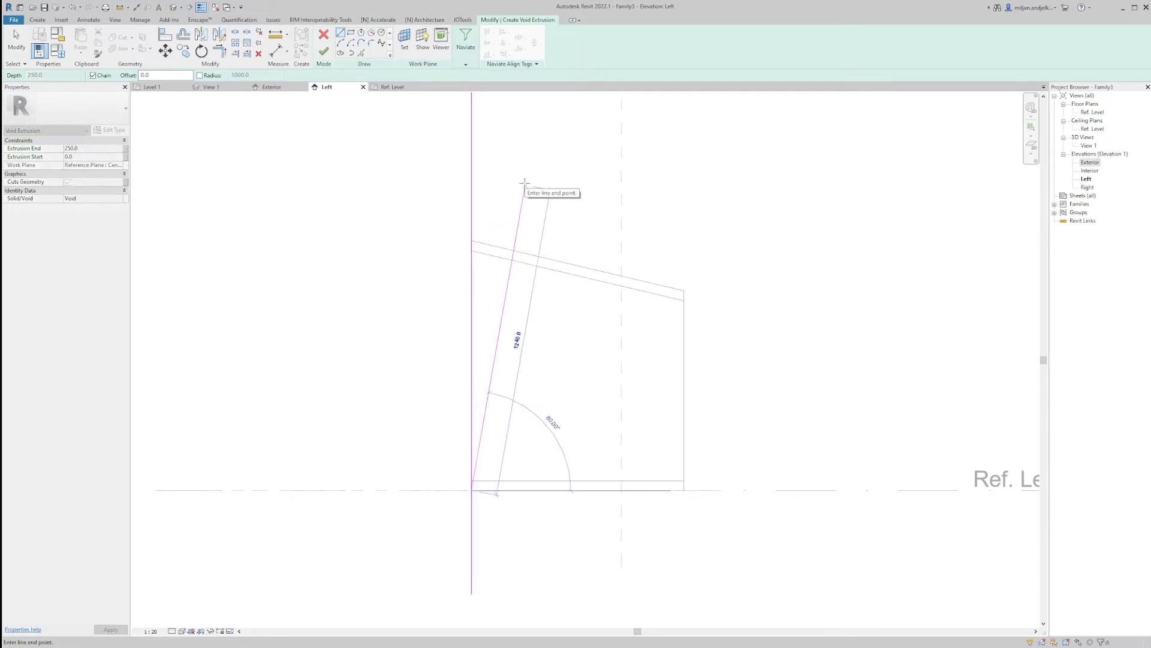
left_click(525, 185)
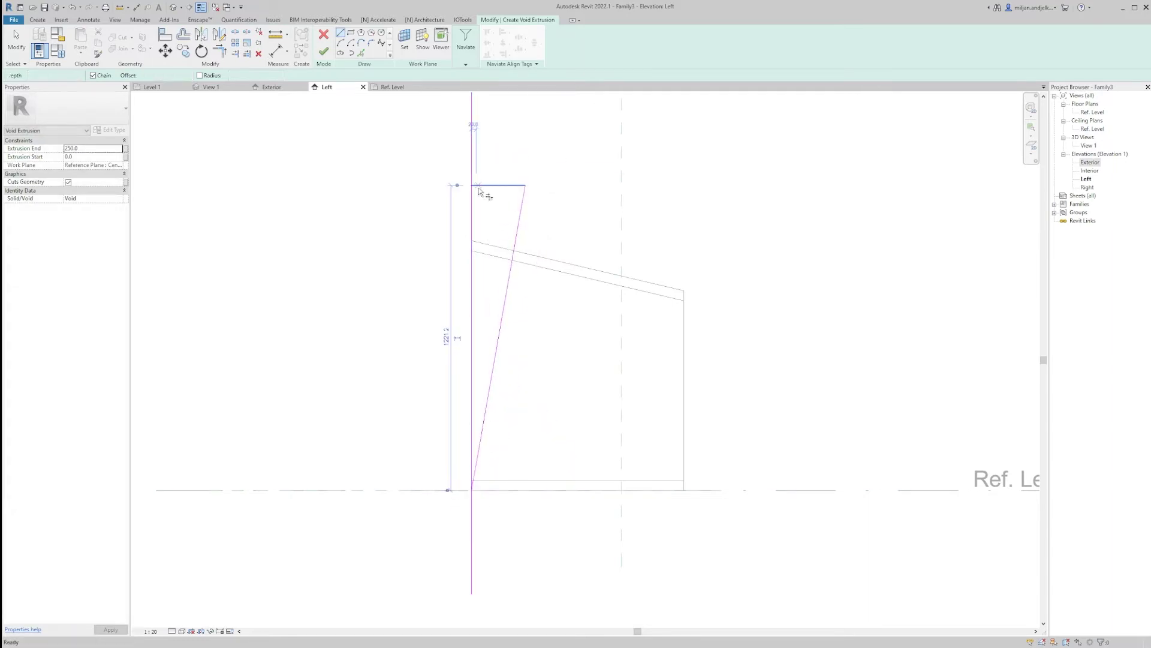
left_click(472, 185)
key("t")
key("r")
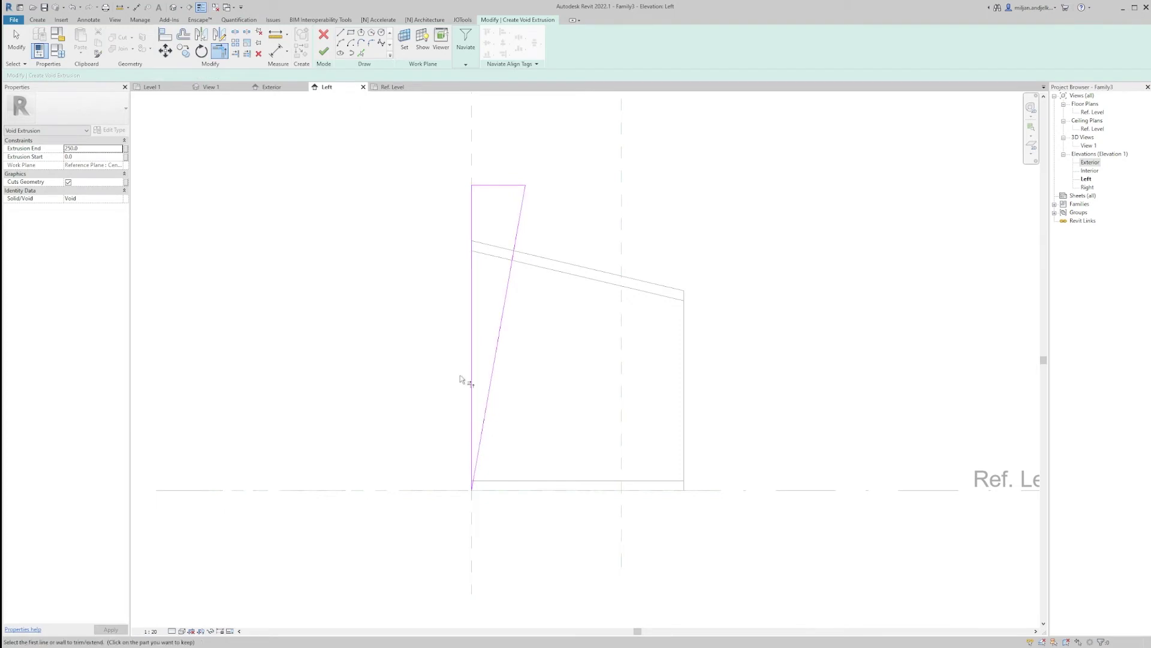
Set the void's extrusion start -600 and end 600, finish it, and inspect the cut.
left_click(99, 148)
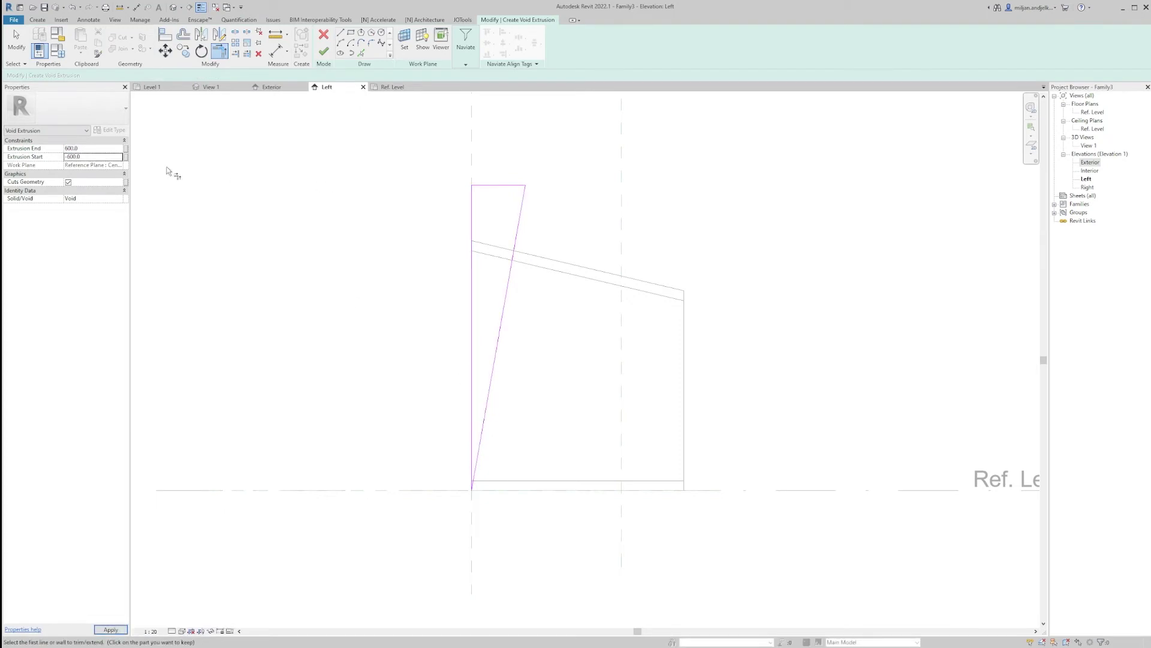
left_click(210, 87)
mouse_move(342, 165)
middle_mouse_down("shift")
mouse_move(414, 277)
mouse_move(311, 101)
middle_mouse_up("shift")
left_click(325, 57)
mouse_move(336, 276)
middle_mouse_down("shift")
mouse_move(360, 334)
mouse_move(529, 470)
mouse_move(360, 433)
mouse_move(401, 429)
middle_mouse_up("shift")
key("Escape")
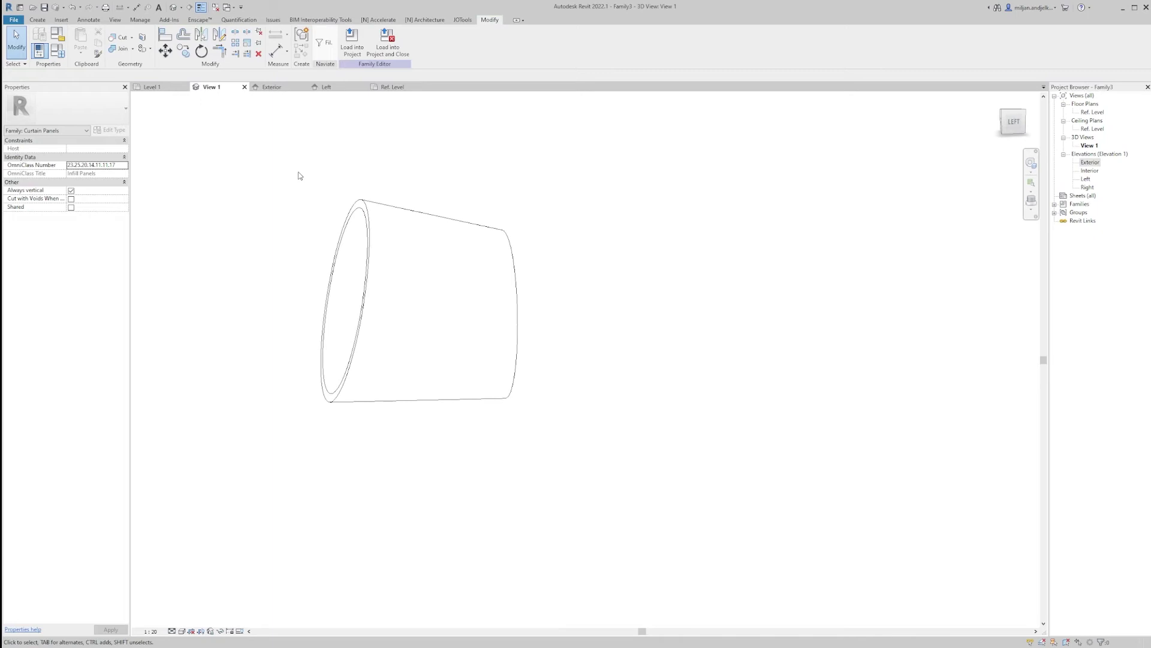
In the Left elevation, start a solid extrusion with a 12.5-radius circle.
left_click(331, 86)
scroll(516, 447, "up", 3)
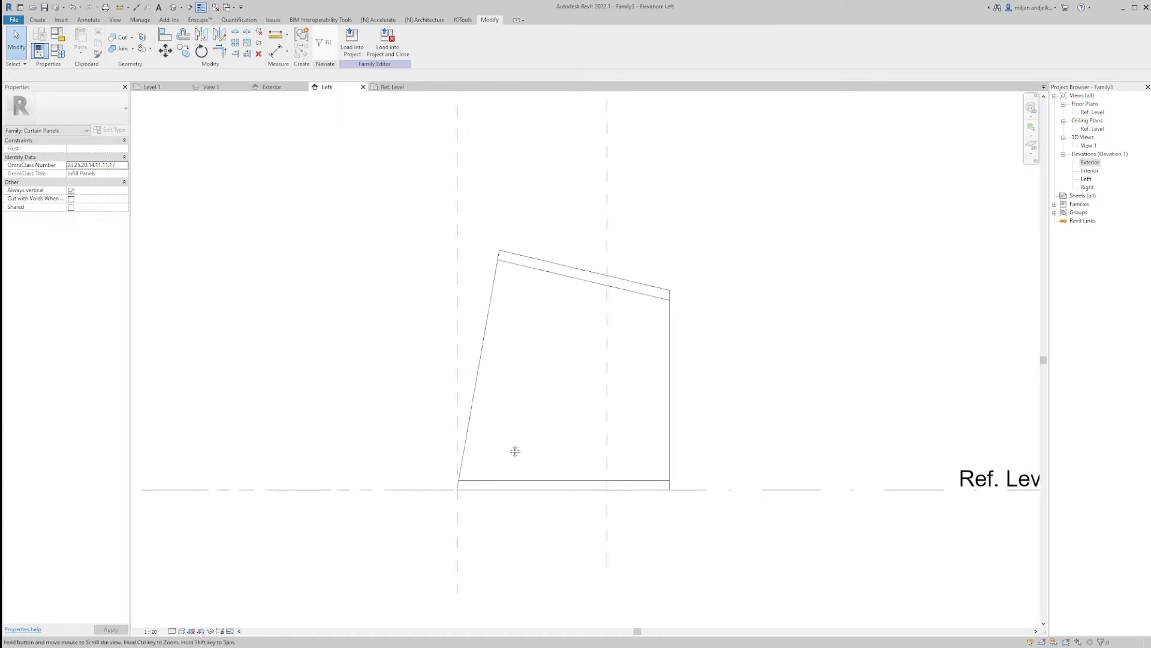
middle_click_drag(492, 441, 460, 430)
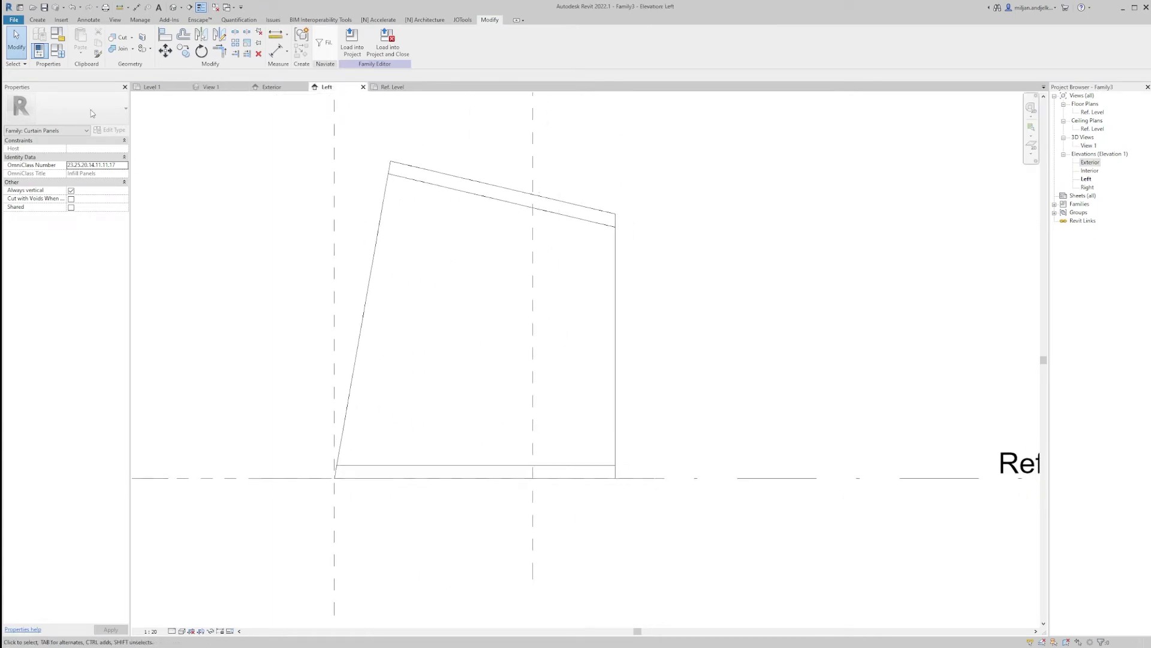
left_click(37, 19)
left_click(80, 43)
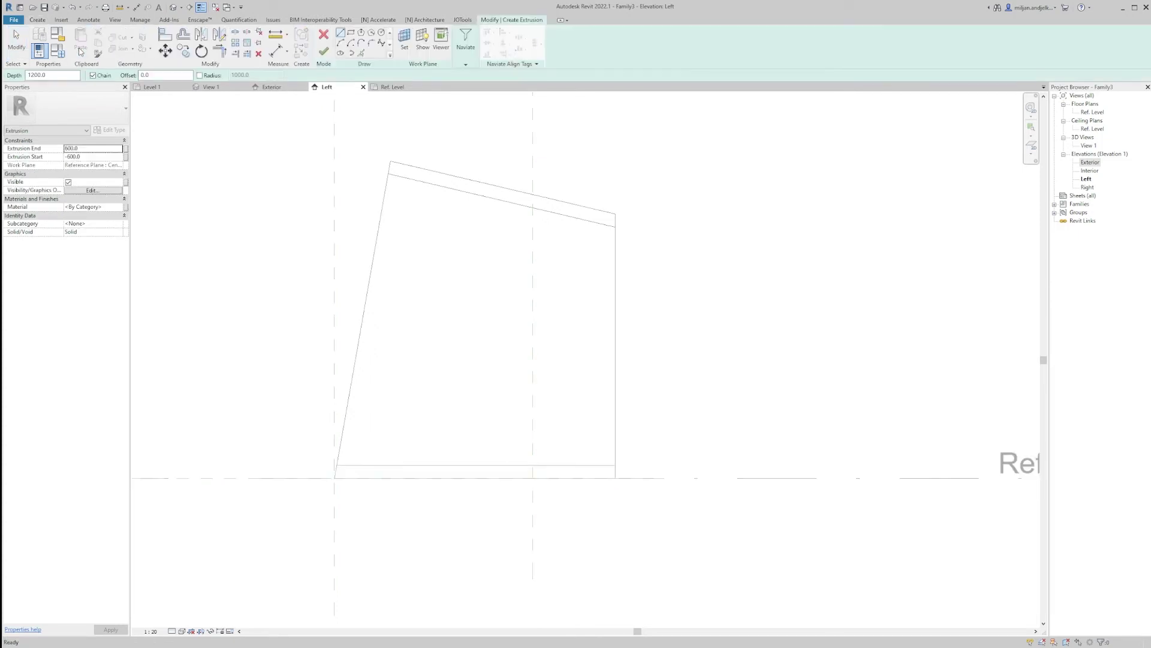
left_click(381, 34)
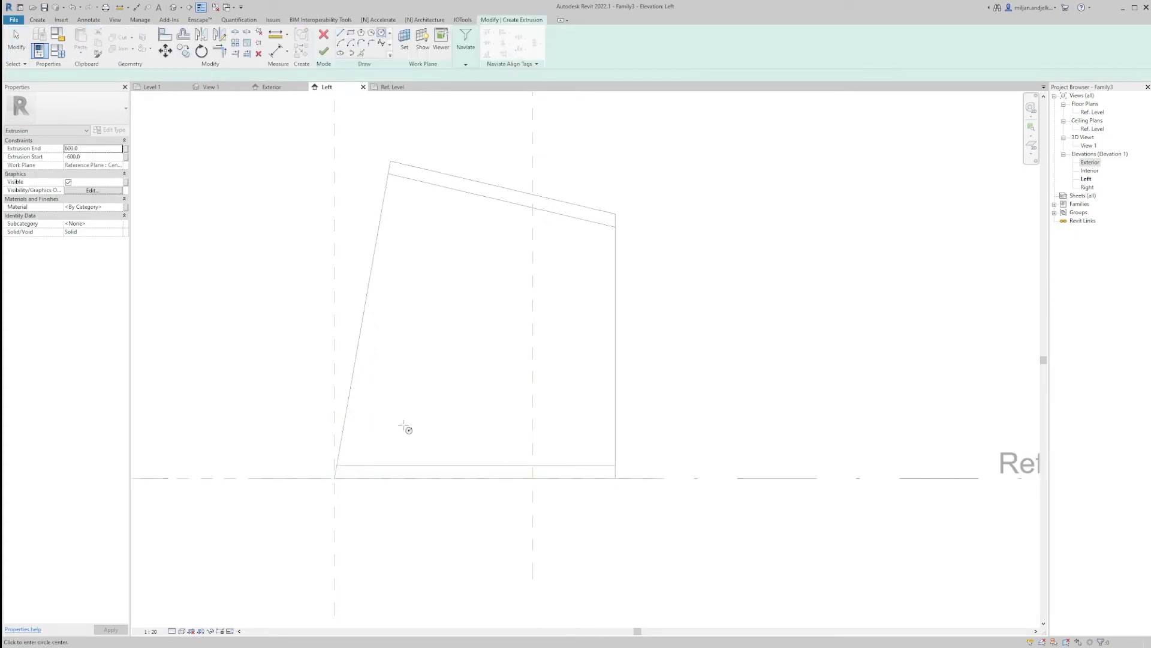
left_click(334, 478)
scroll(347, 500, "up", 2)
scroll(335, 483, "up", 2)
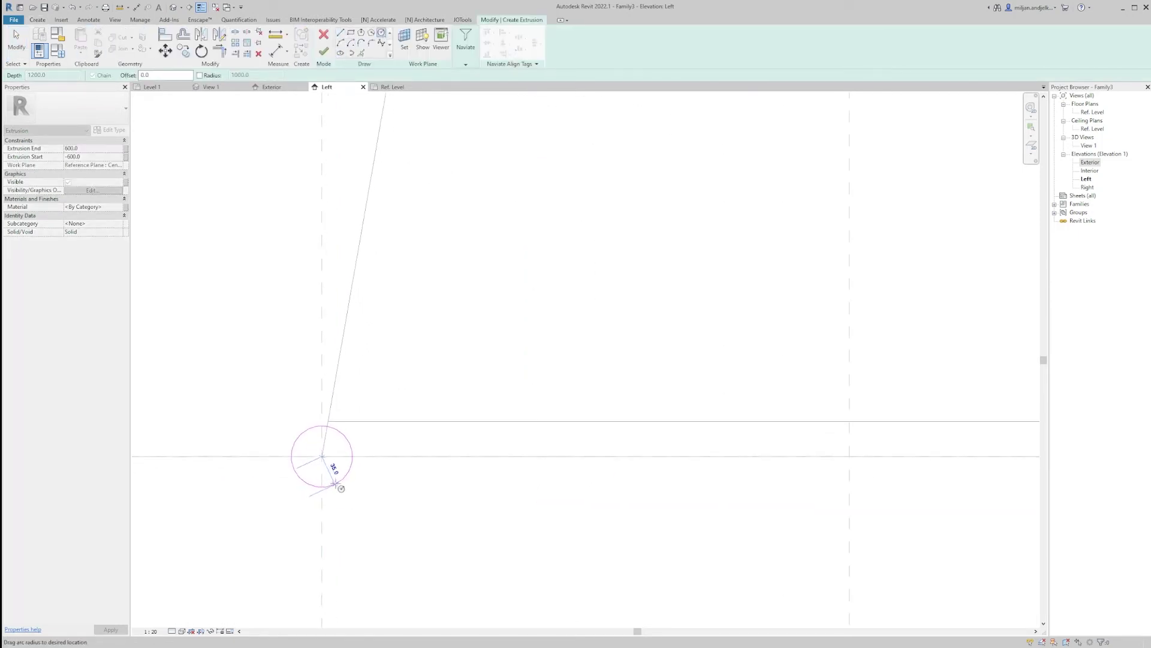
type("12.5")
key("Return")
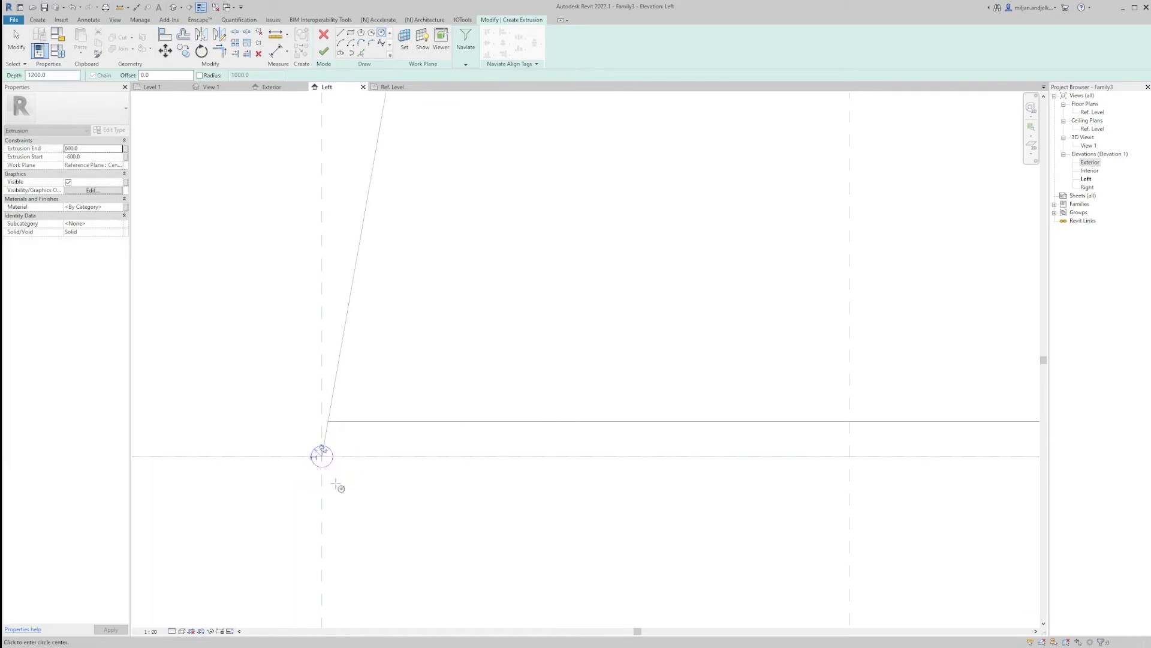
Move the small circle 150 to the right and 150 up.
left_click(14, 45)
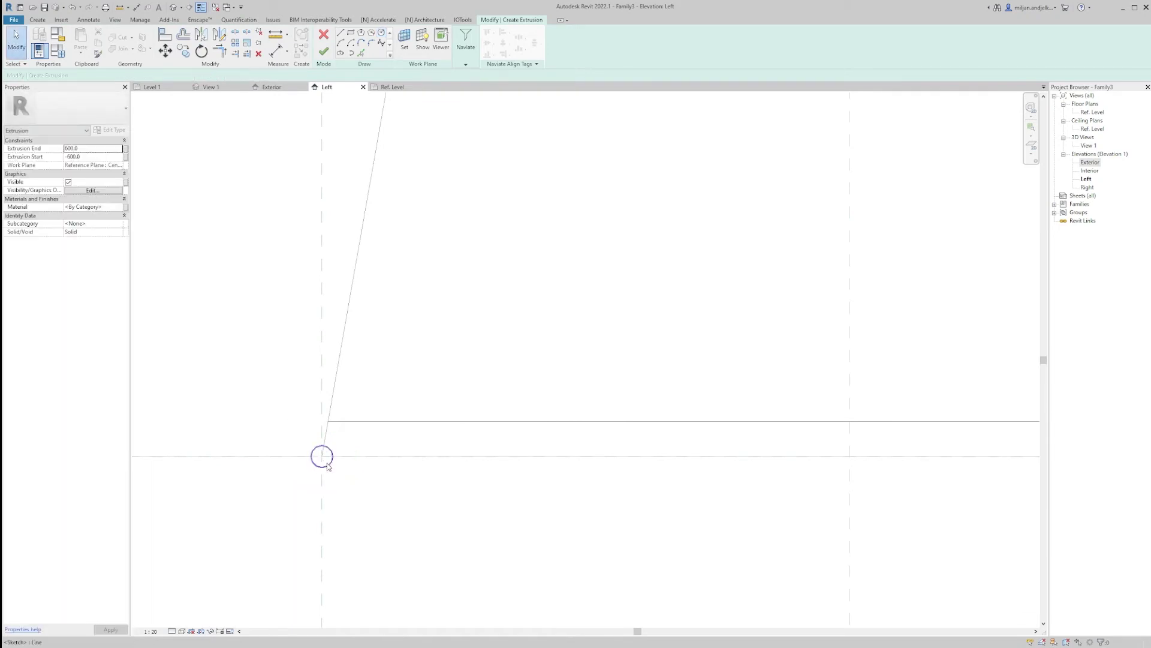
left_click(330, 464)
key("m")
key("v")
left_click(383, 521)
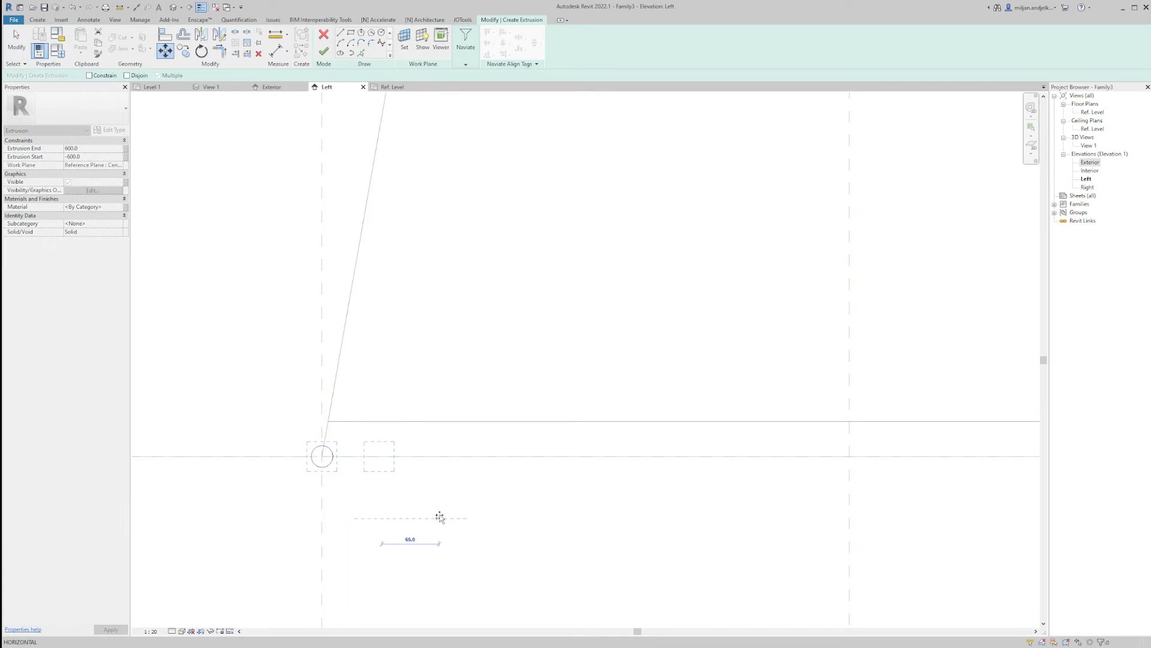
type("150")
key("Return")
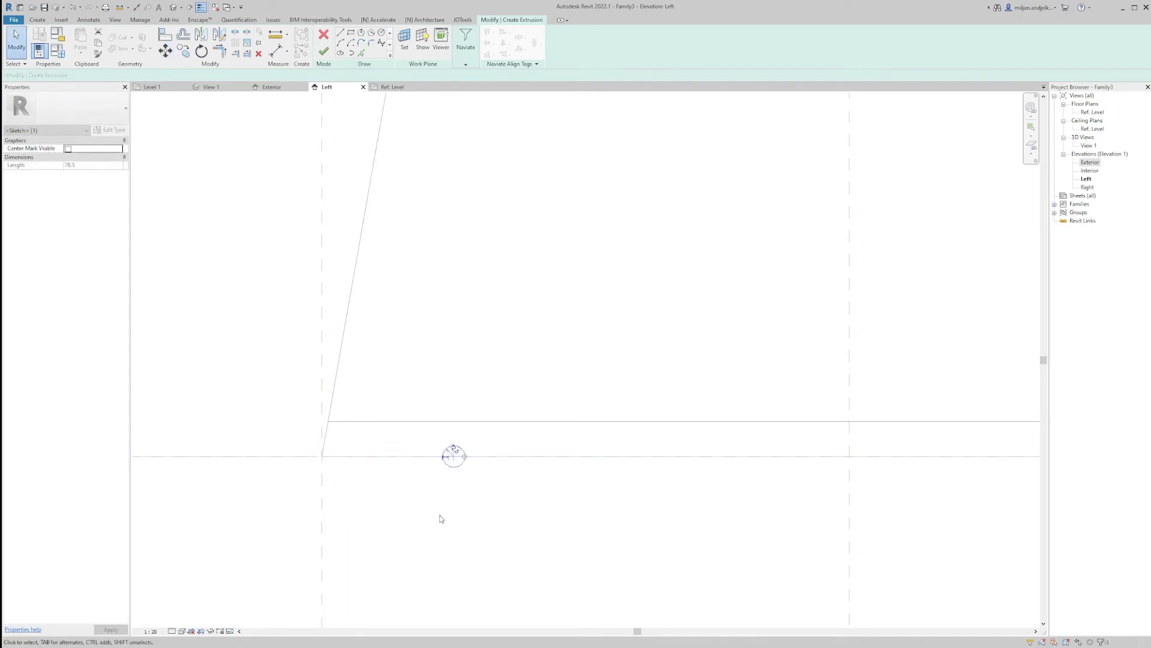
key("m")
key("v")
left_click(464, 528)
type("150")
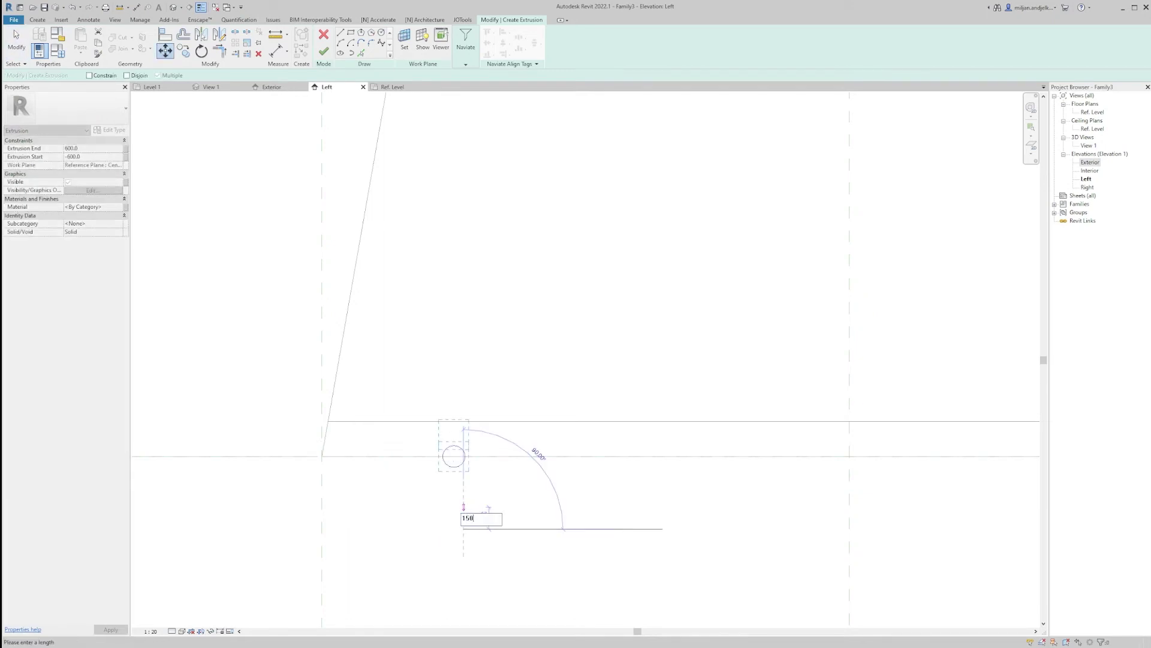
key("Return")
Copy the circle twice, stacking copies 100 apart upward.
middle_click_drag(486, 400, 456, 487)
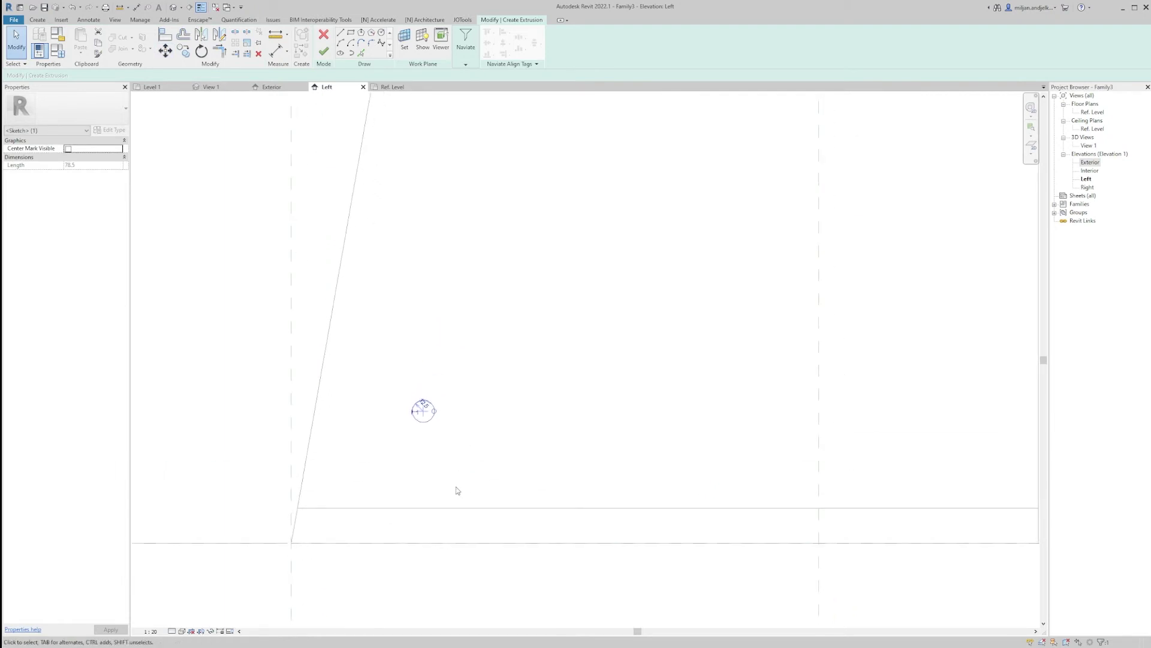
key("c")
key("o")
left_click(456, 487)
type("100")
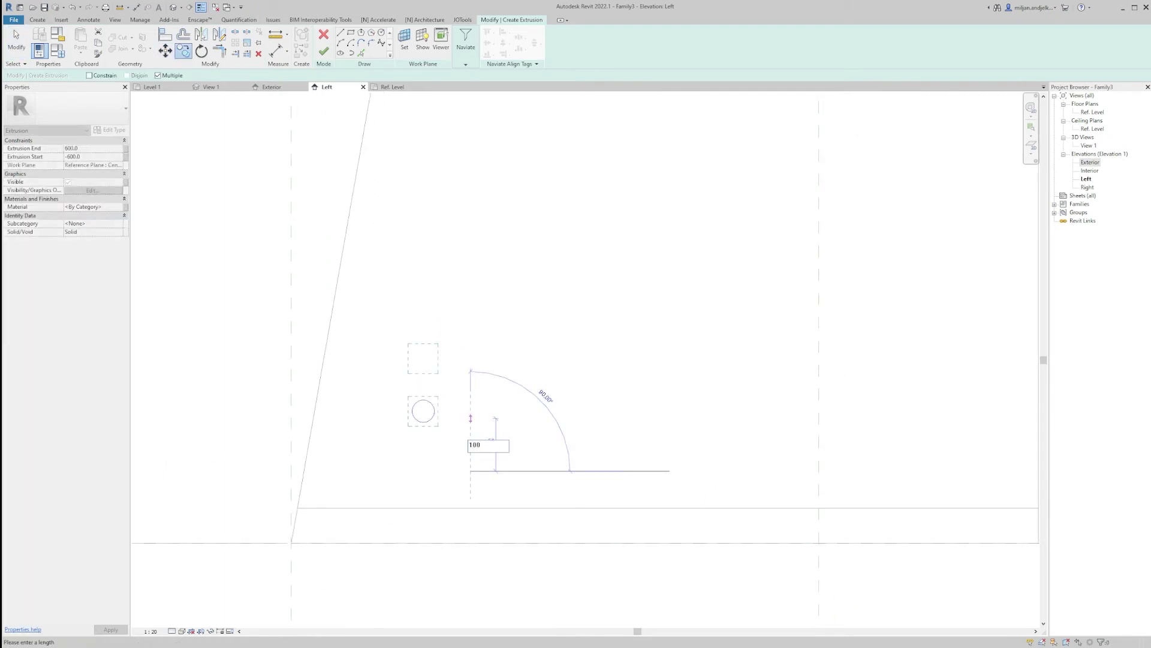
key("Return")
type("1")
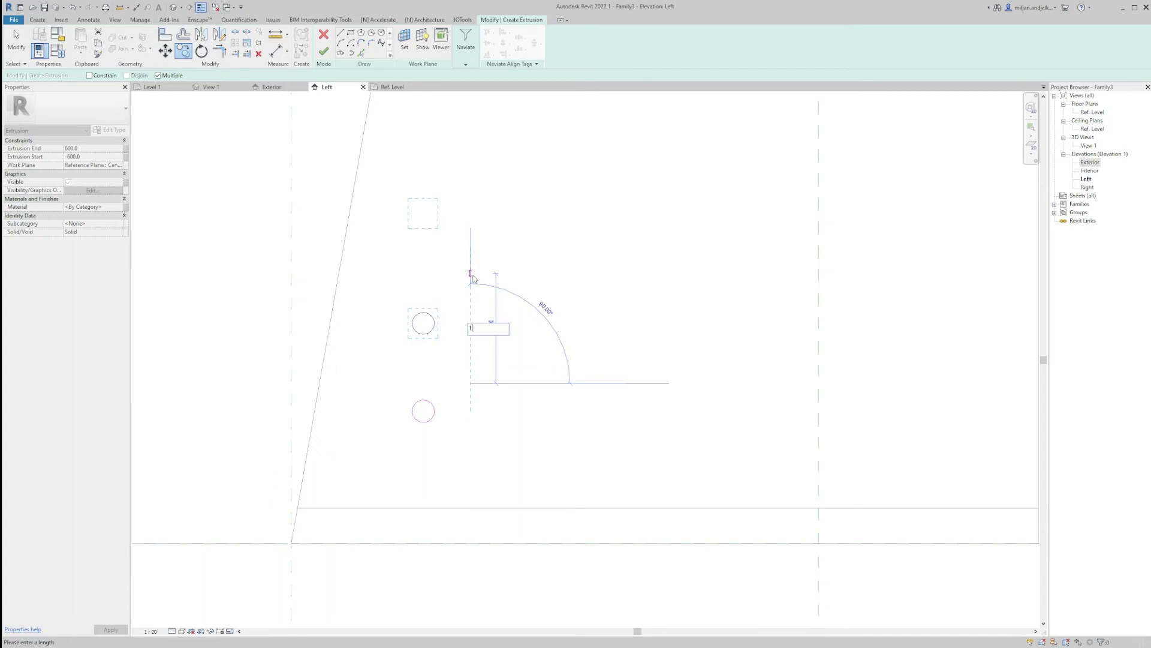
type("53.00")
key("Return")
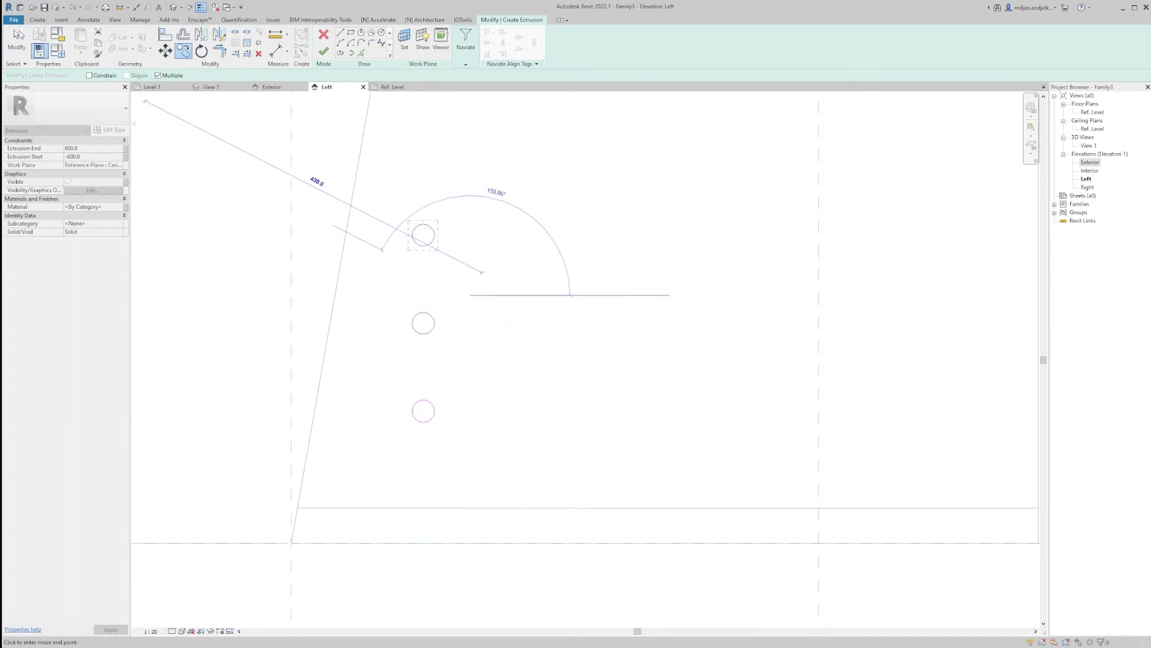
left_click(13, 50)
Finish the sketch in the family's 3D view to create the three rods through the cylinder.
left_click(207, 88)
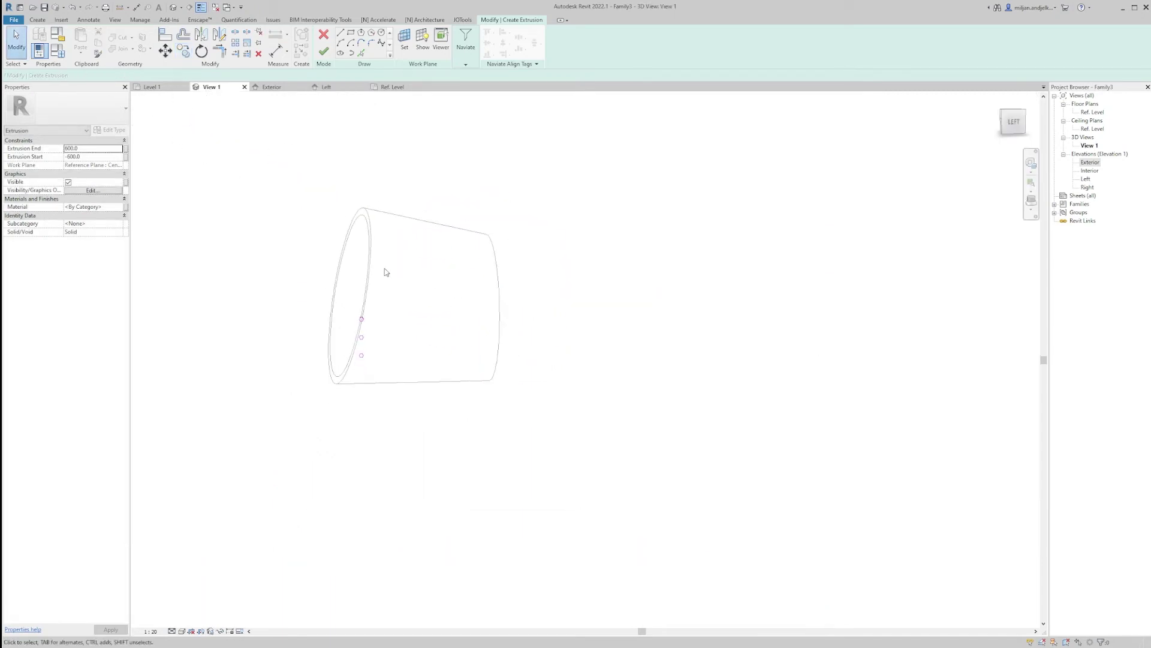
mouse_move(383, 267)
middle_mouse_down("shift")
mouse_move(459, 380)
mouse_move(407, 348)
middle_mouse_up("shift")
left_click(323, 52)
key("Escape")
Check the rods from a side view, then load the panel family into Project4.
middle_click_drag(403, 288, 286, 227, "shift")
left_click(378, 333)
key("Escape")
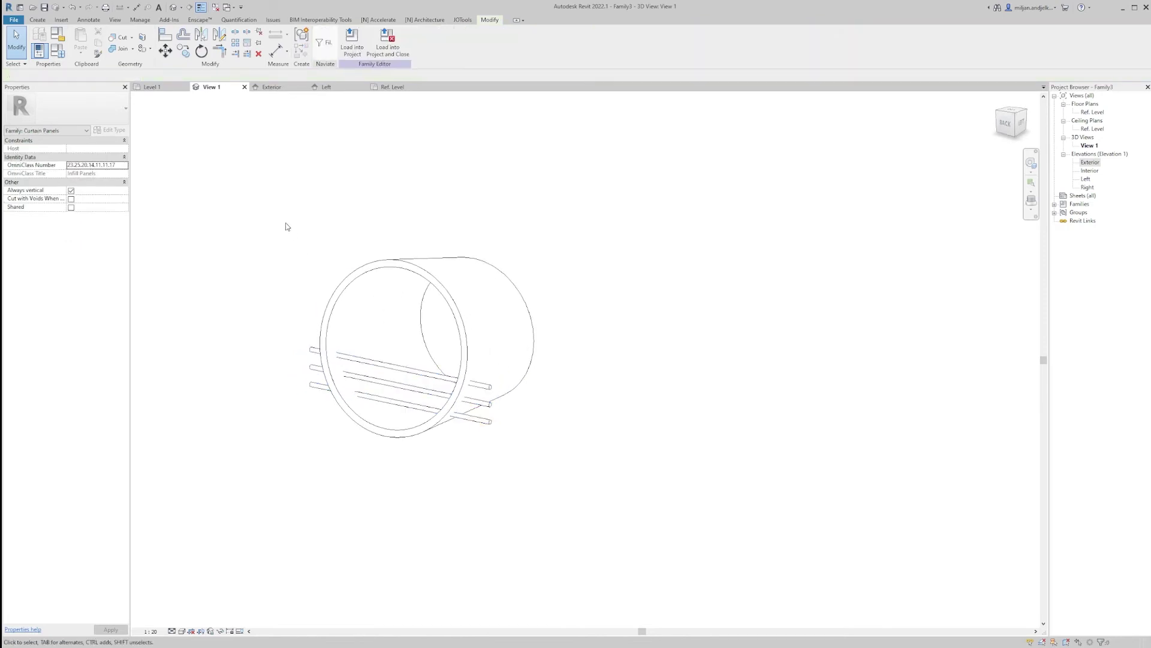
left_click(354, 53)
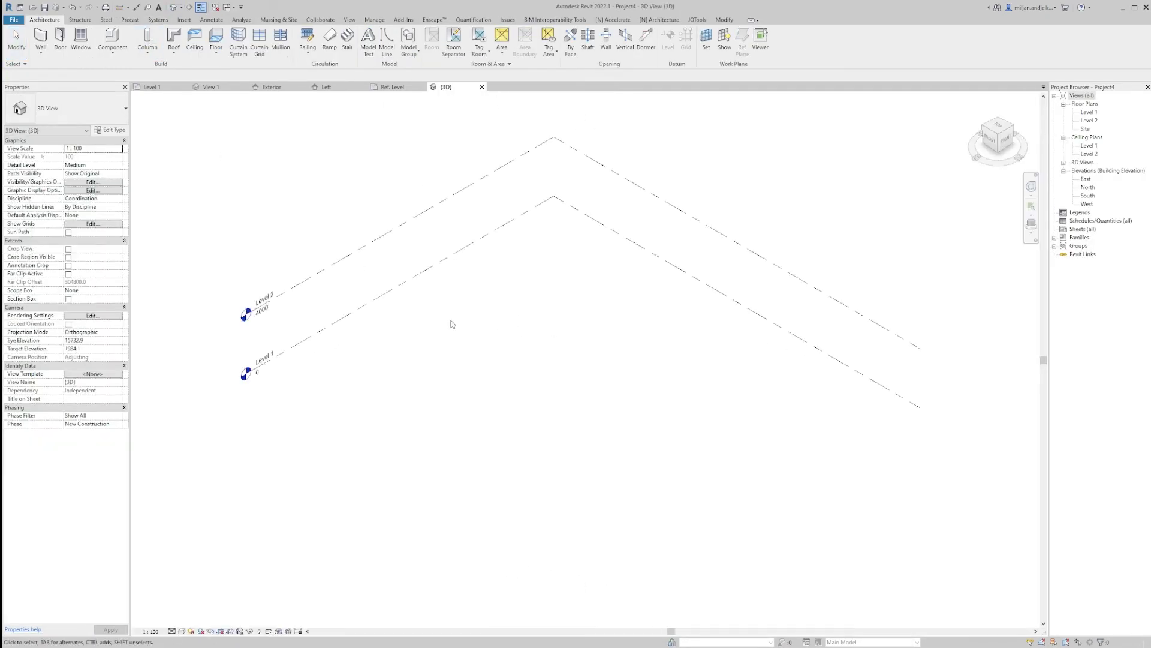
Frame both levels in Project4's 3D view and start a wall of the Curtain Wall type.
scroll(511, 316, "up", 2)
middle_click_drag(528, 327, 544, 348)
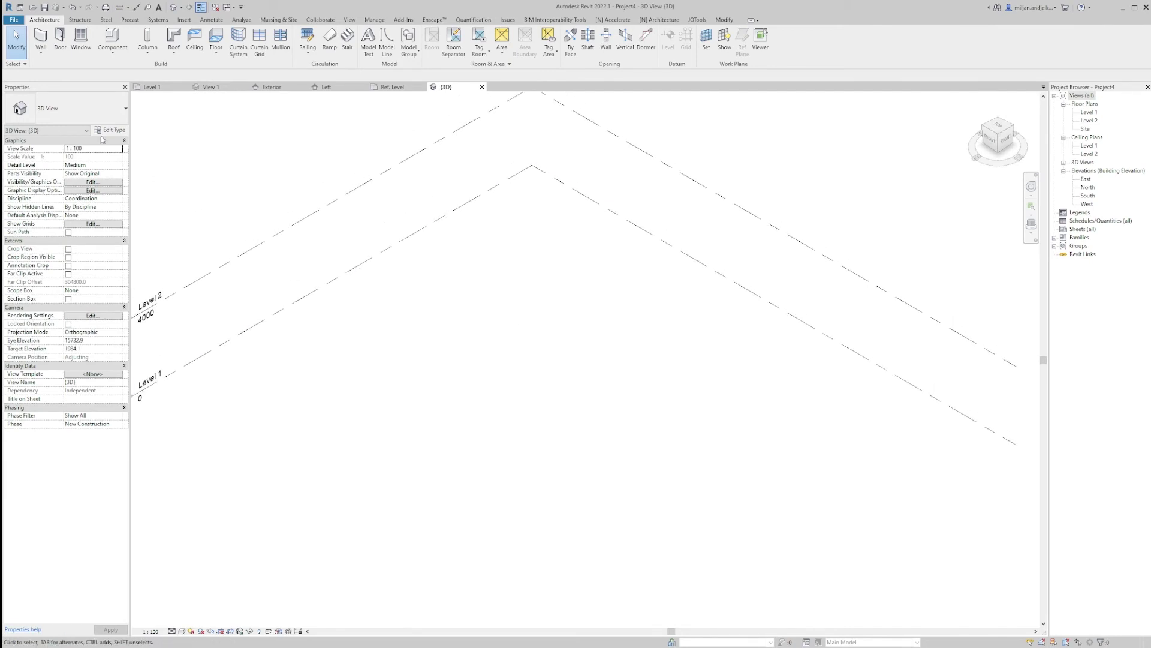
left_click(47, 55)
left_click(49, 70)
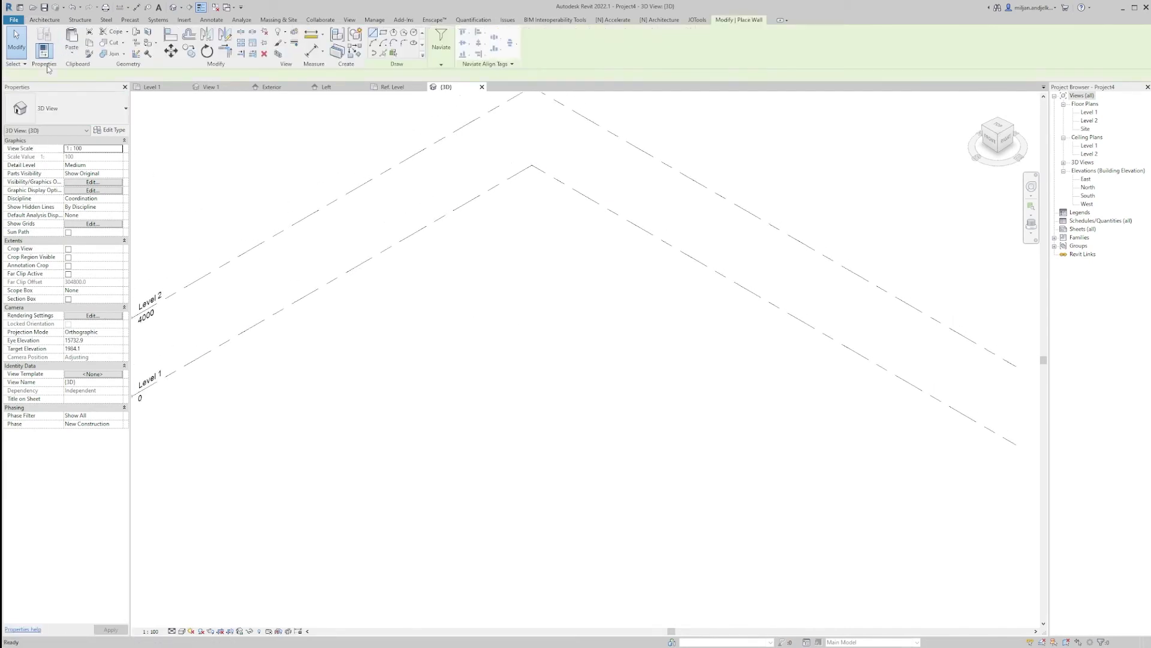
left_click(60, 109)
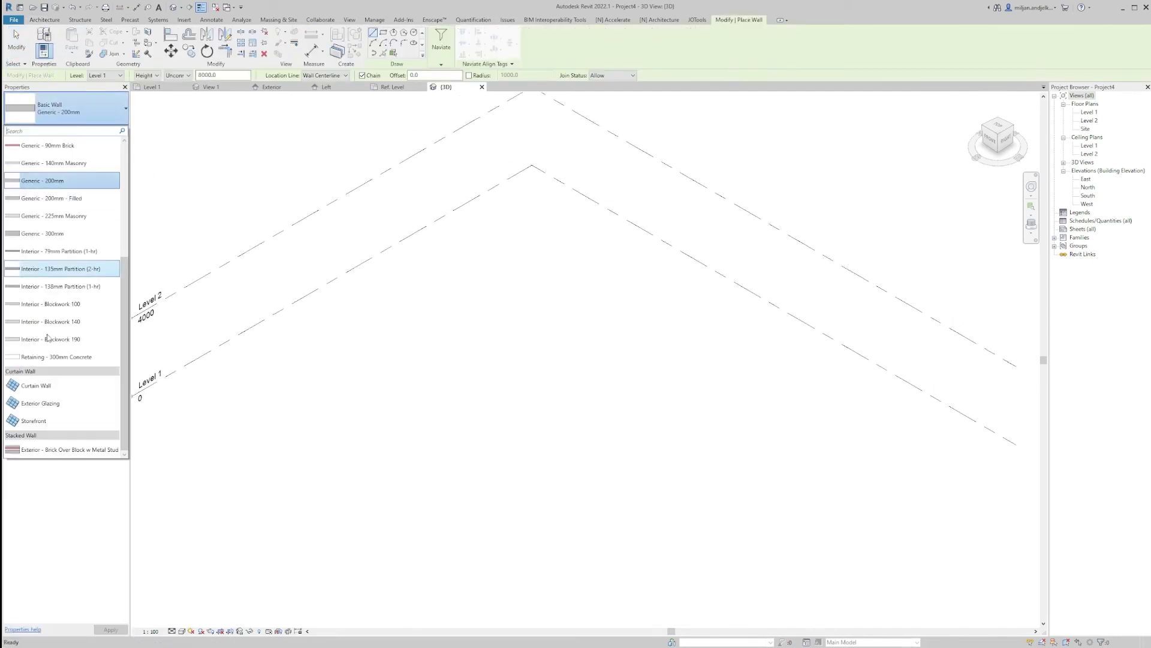
left_click(42, 388)
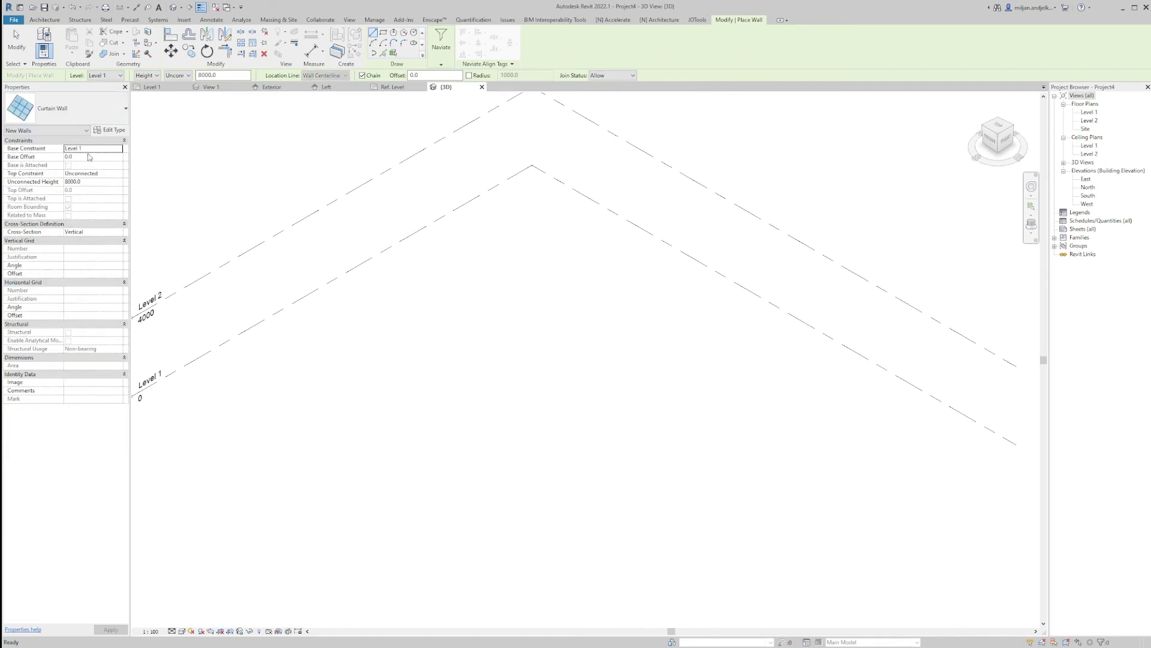
Duplicate the curtain wall type as a new type named Circles.
left_click(114, 131)
left_click(510, 88)
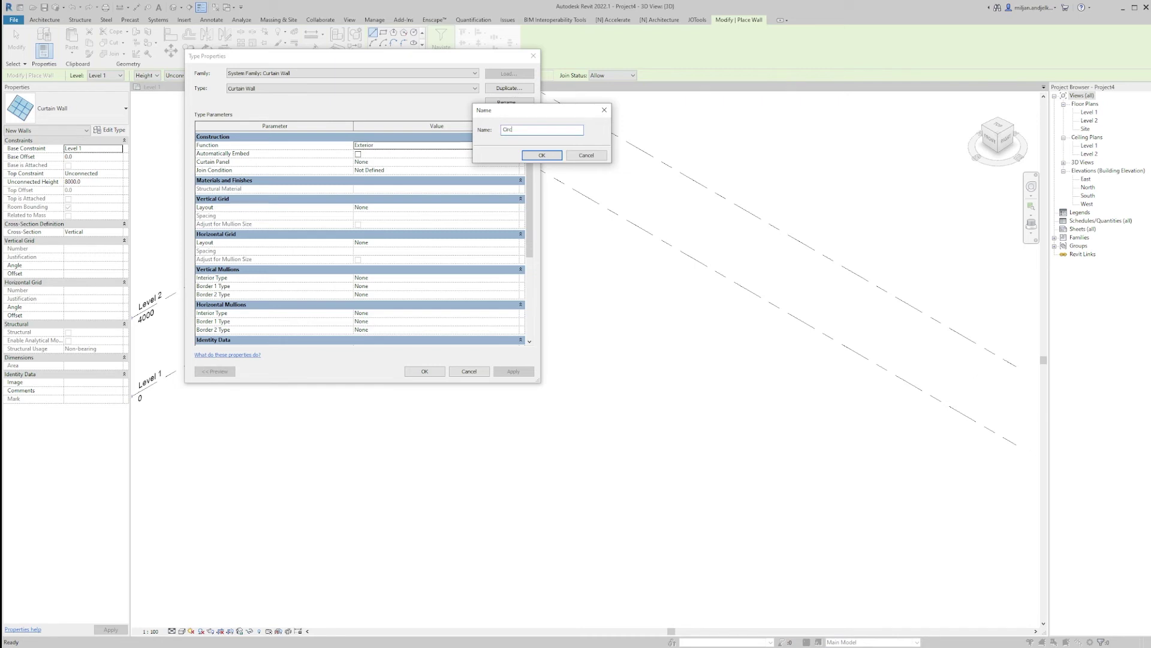
key("Return")
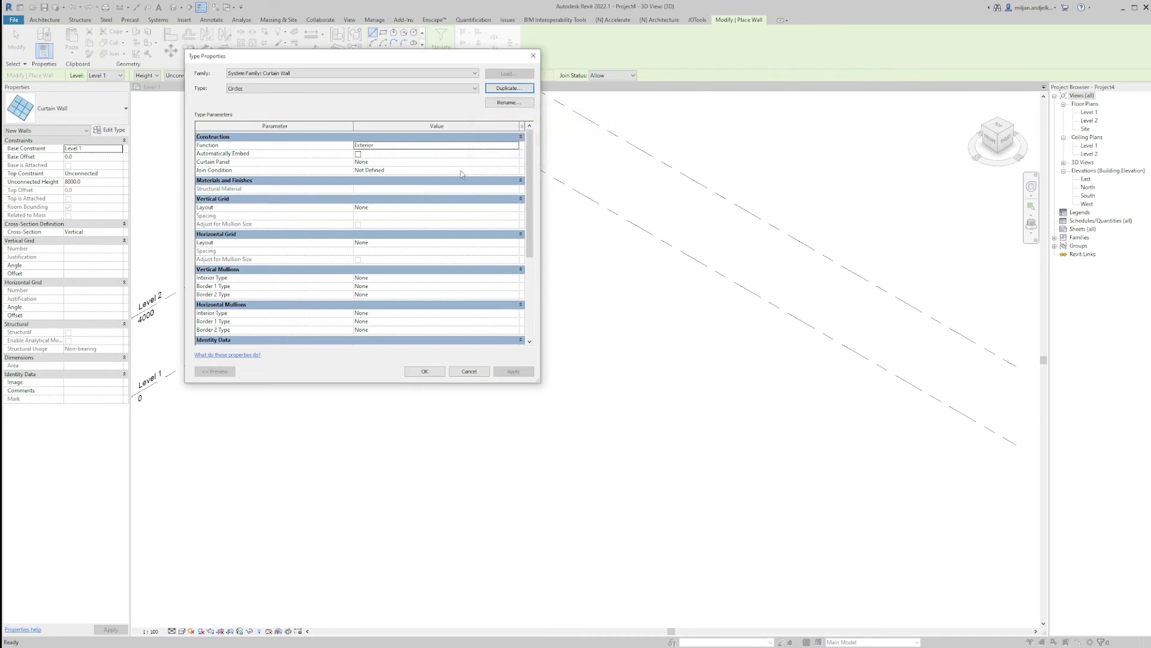
Set the curtain panel to Family3 and both grid layouts to Fixed Distance.
left_click(514, 162)
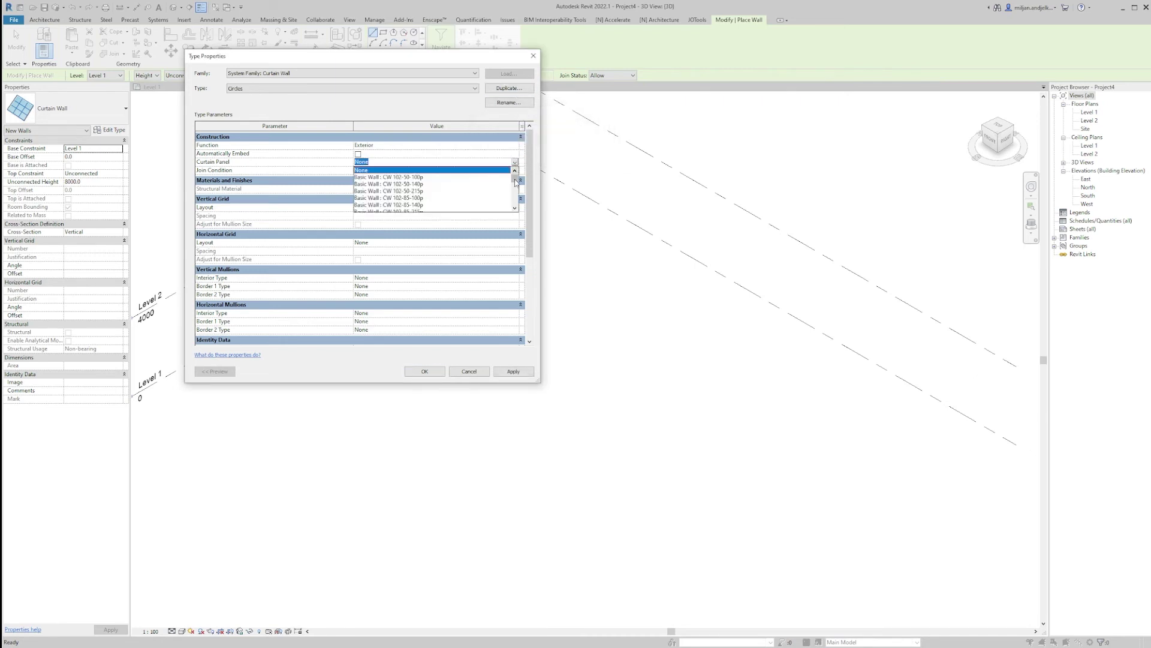
left_click_drag(515, 178, 515, 207)
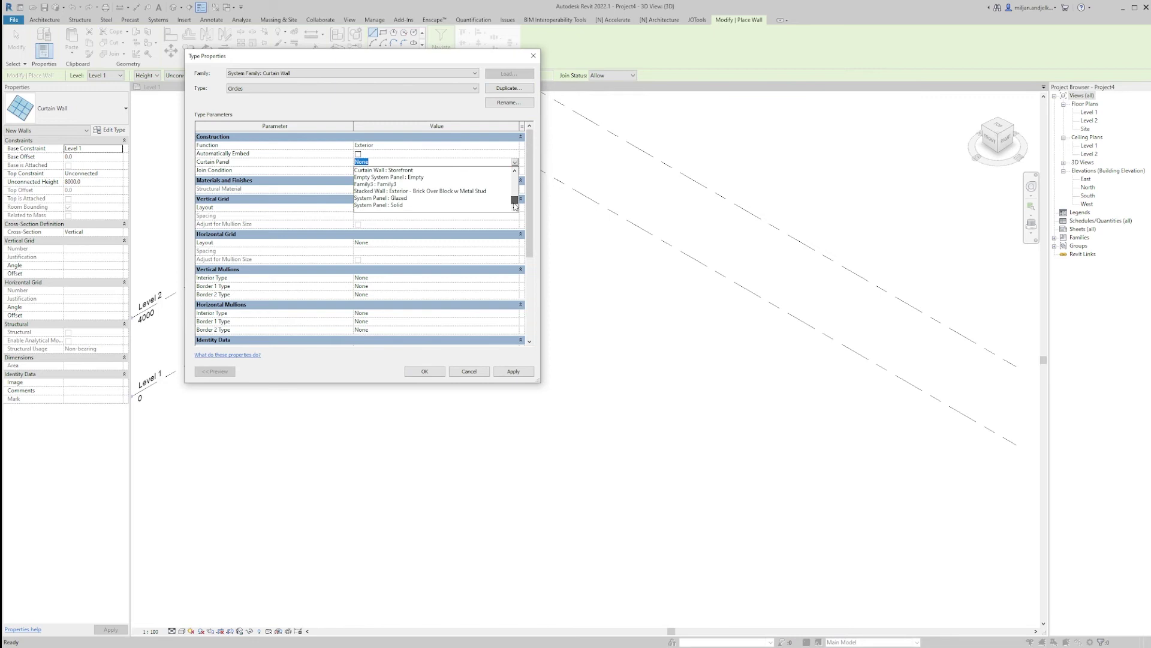
left_click(386, 185)
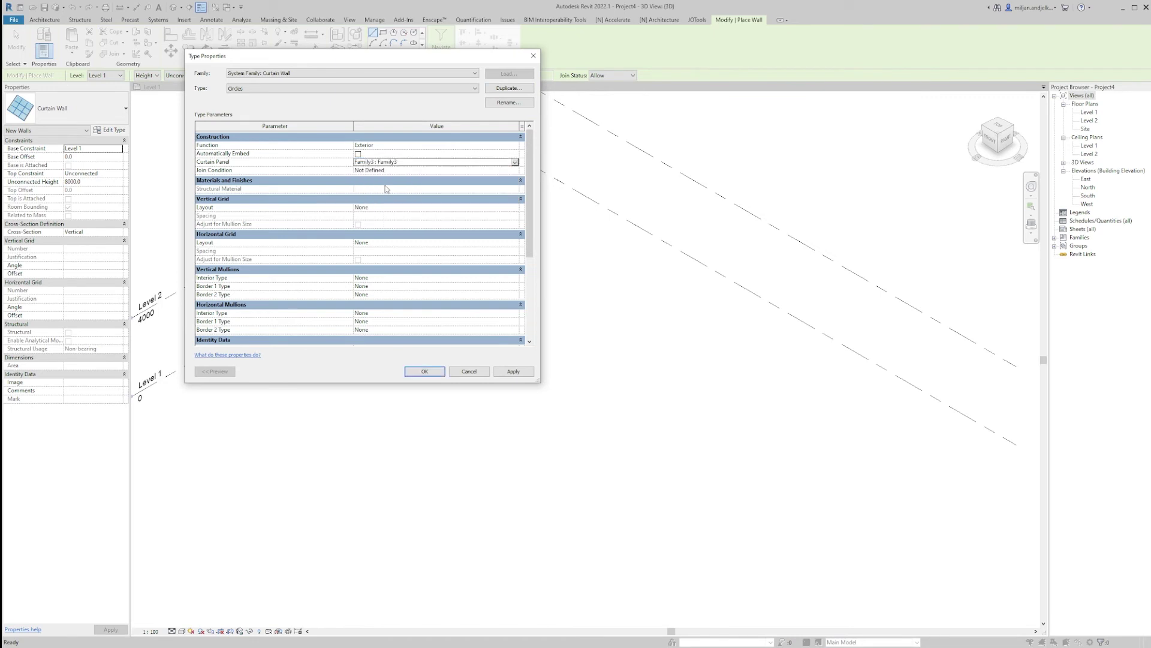
left_click(518, 207)
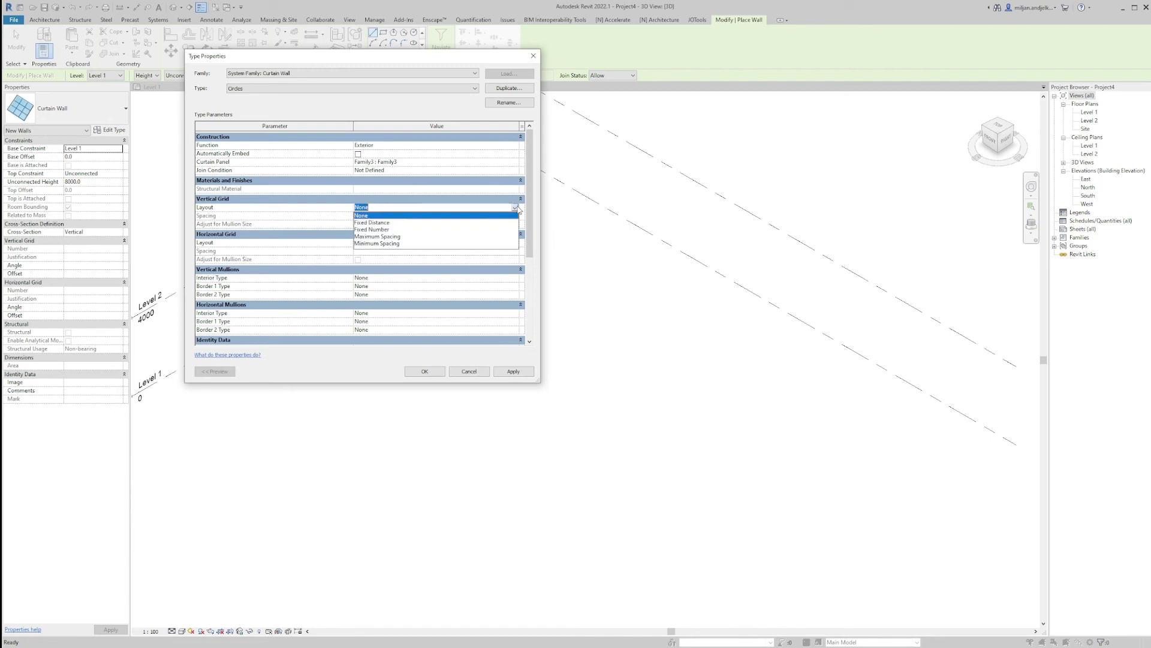
left_click(371, 223)
left_click(514, 243)
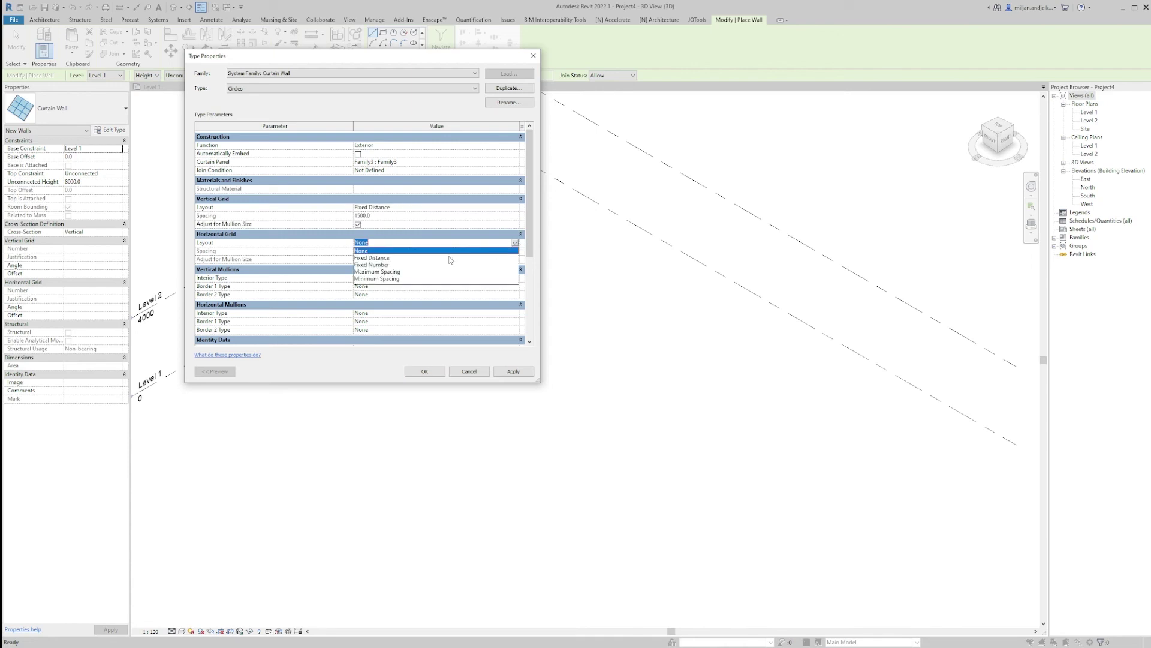
left_click(371, 258)
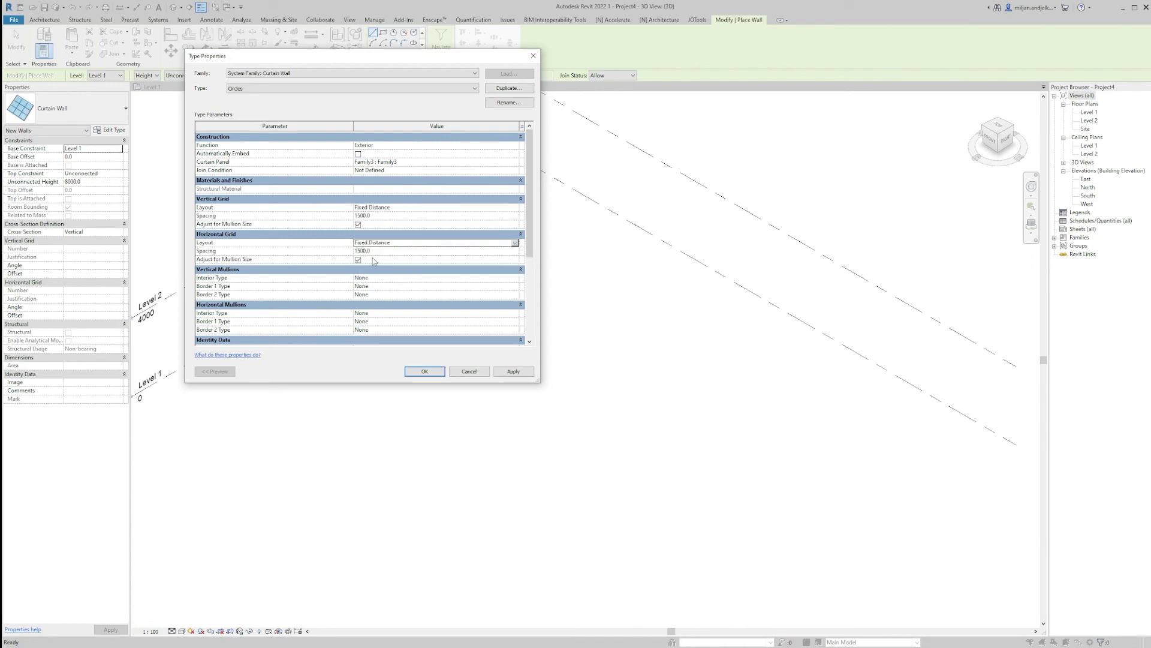
Apply the Circles type, place a curtain wall about 10100 long, and view it from behind.
left_click(424, 371)
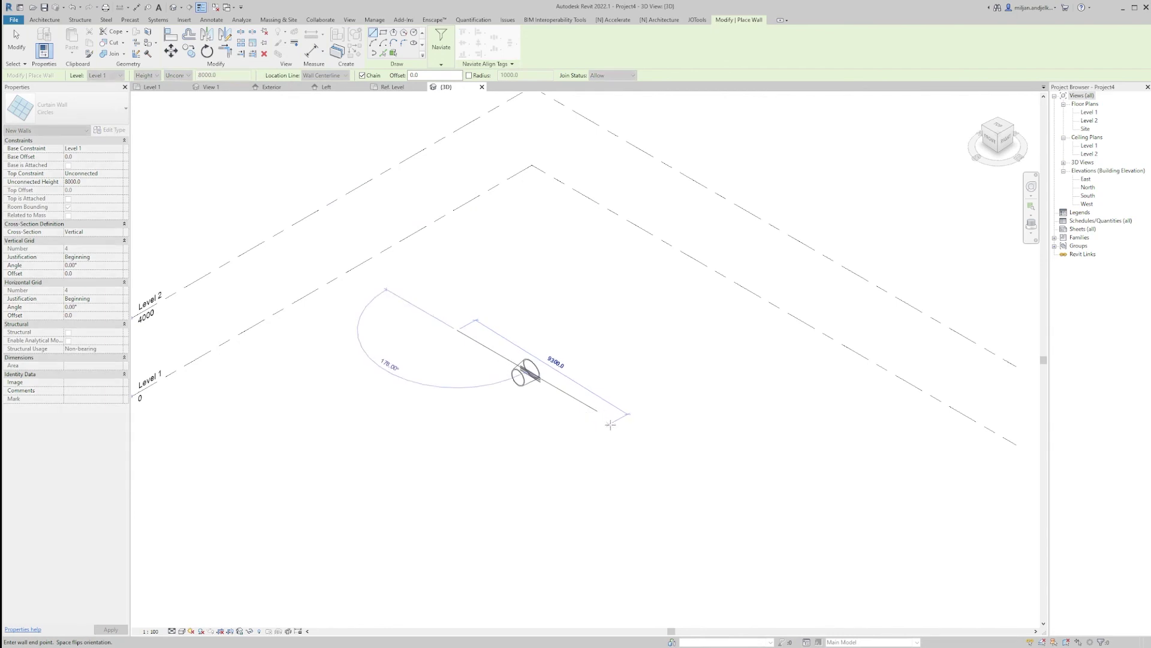
left_click(627, 429)
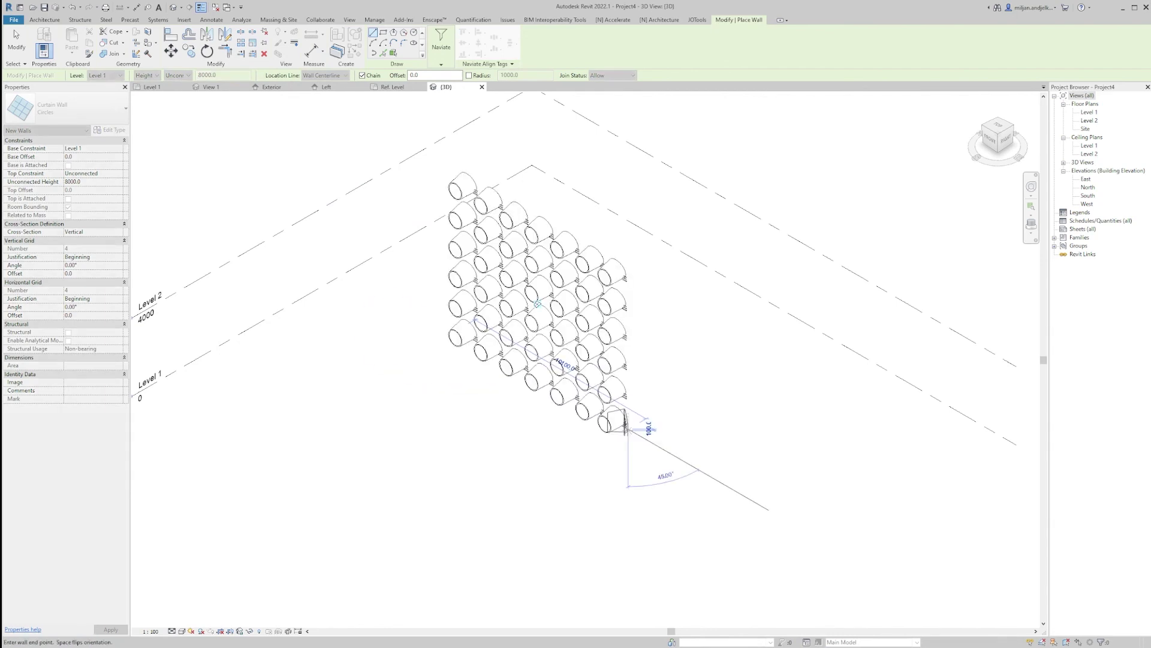
key("Escape")
key("Escape")
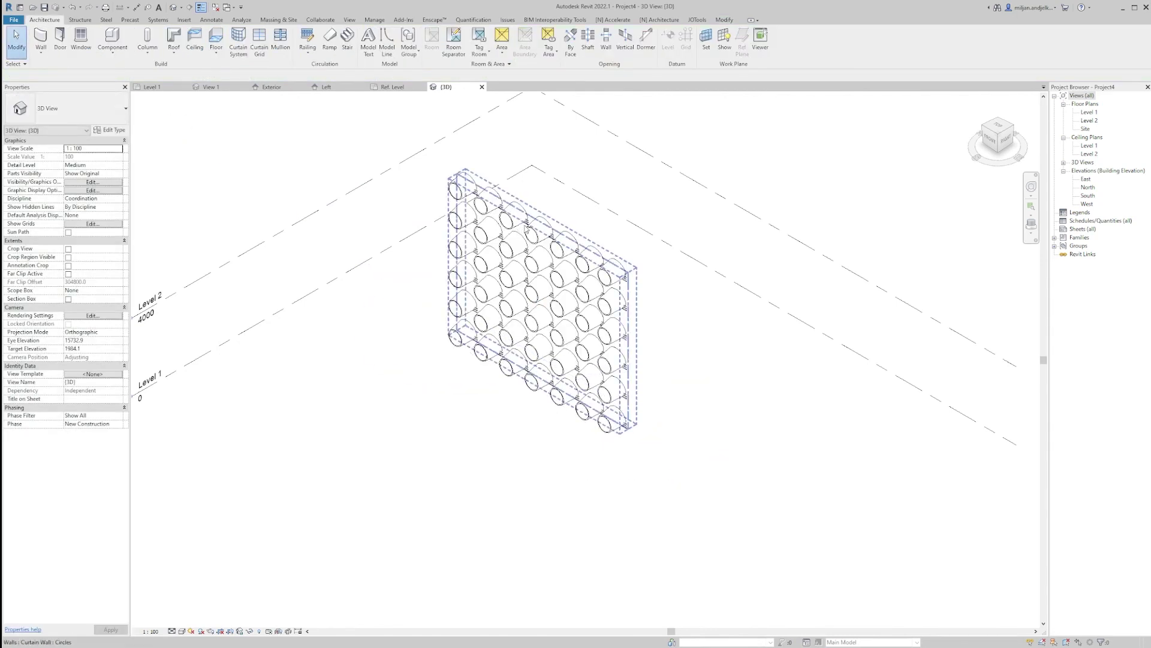
left_click(526, 223)
middle_click_drag(526, 223, 493, 275, "shift")
scroll(443, 264, "up", 2)
Set the wall's Unconnected Height to 1000, then orbit to view the single panel row.
left_click(101, 182)
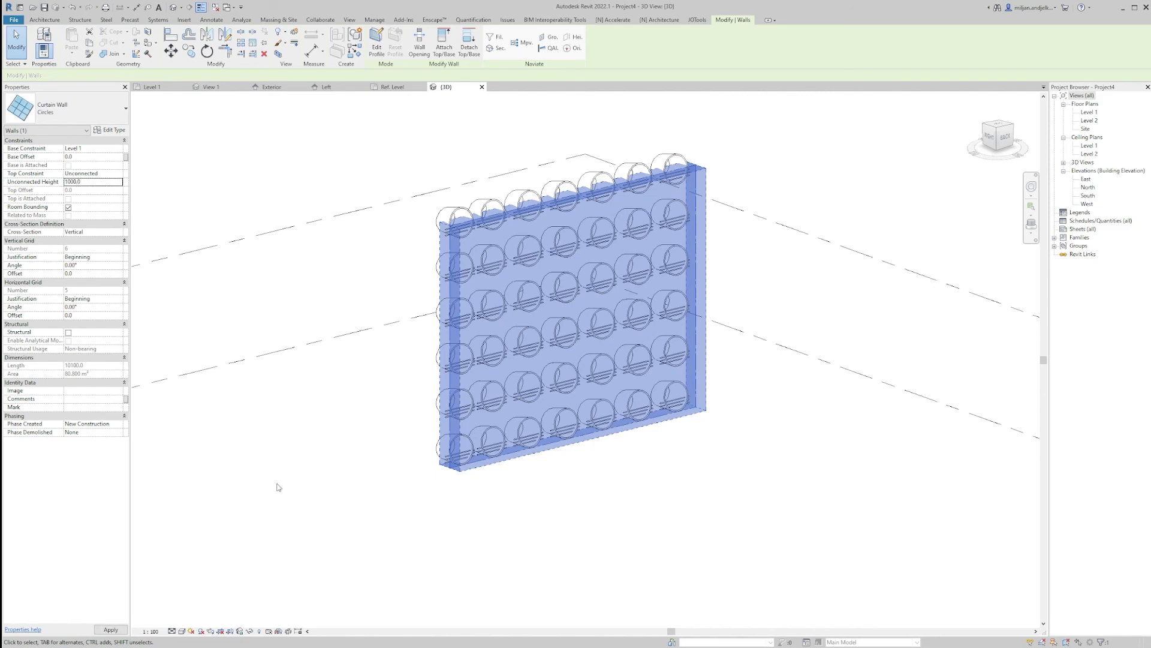
left_click(304, 470)
scroll(527, 459, "up", 5)
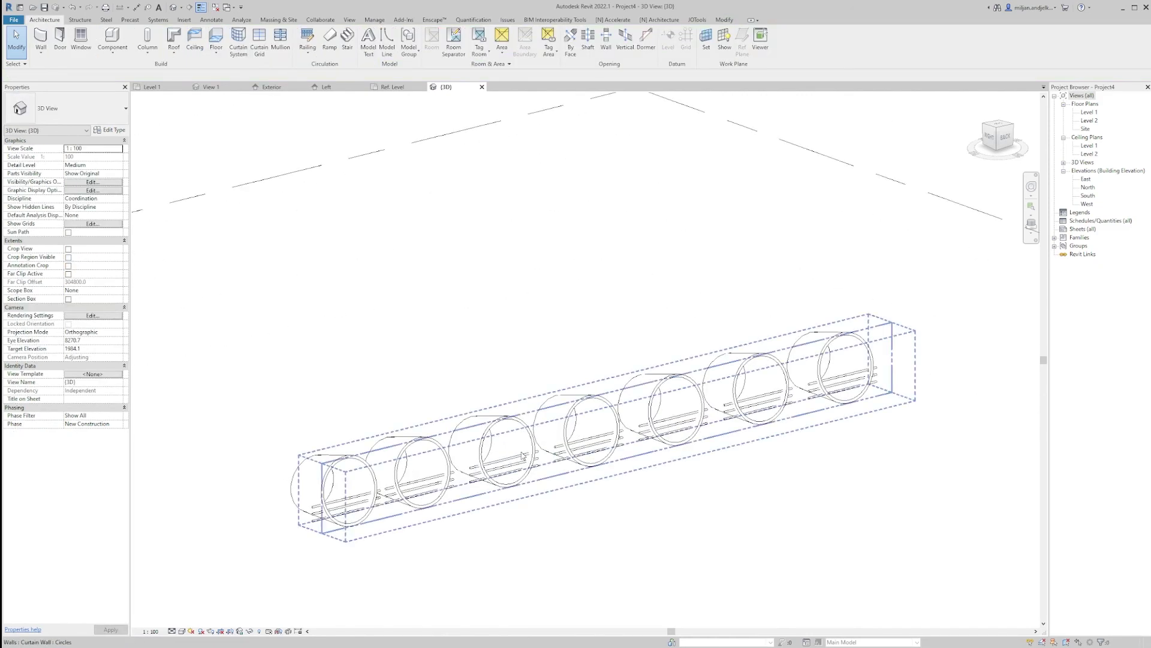
left_click(521, 456)
middle_click_drag(522, 456, 553, 554, "shift")
left_click(622, 540)
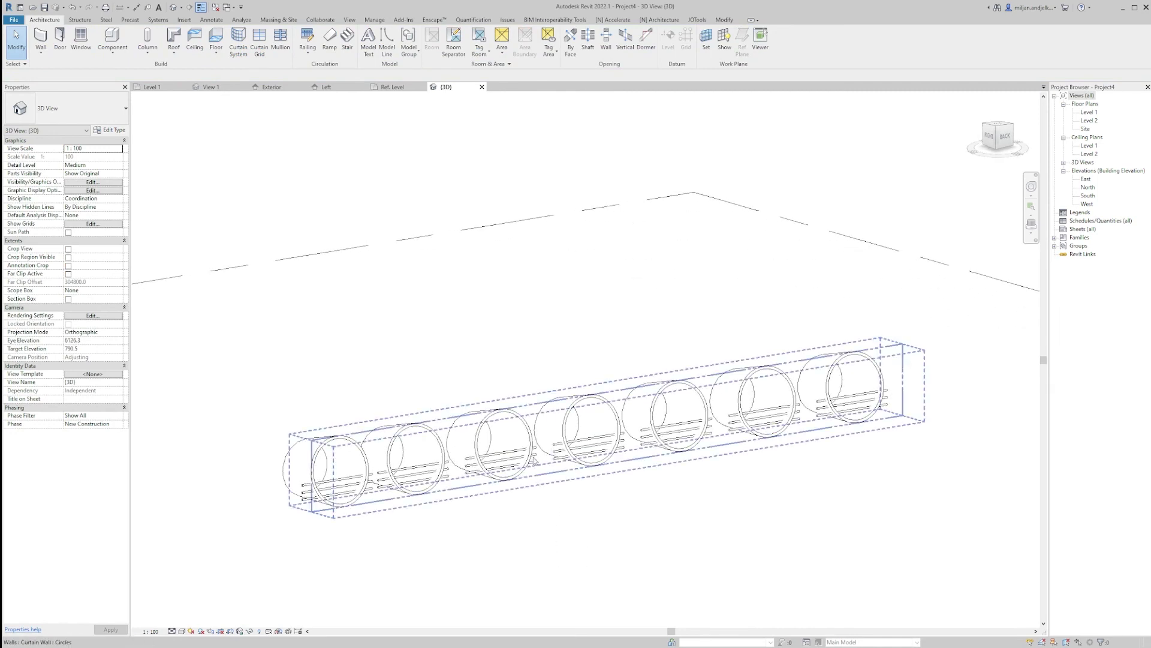
middle_click_drag(534, 461, 545, 526, "shift")
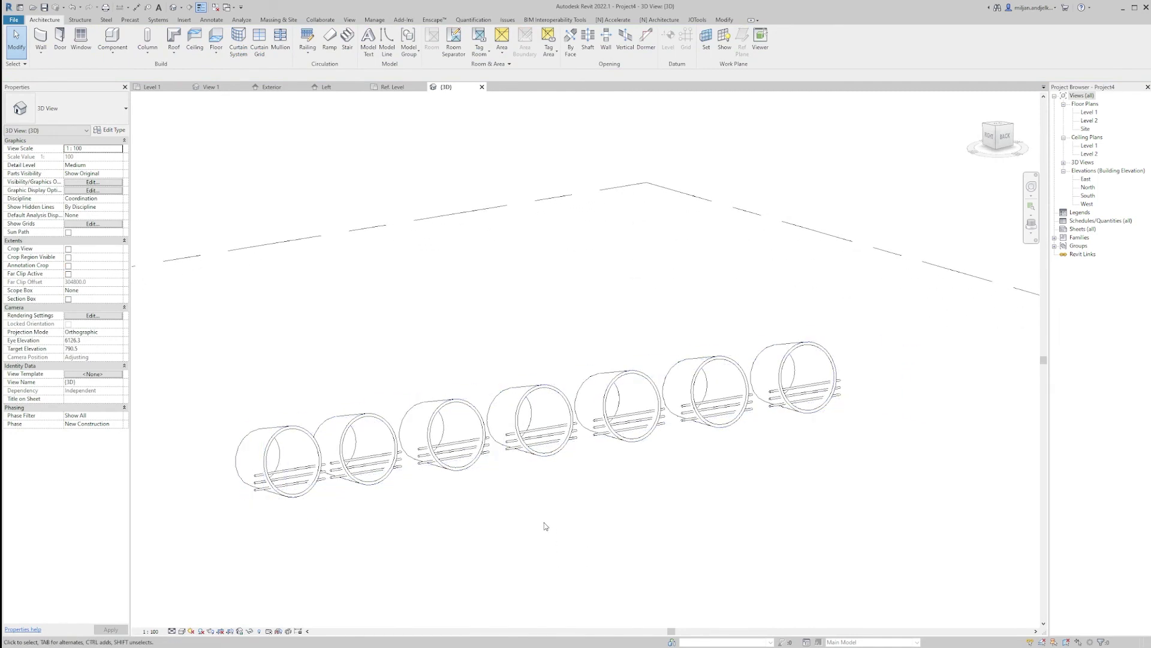